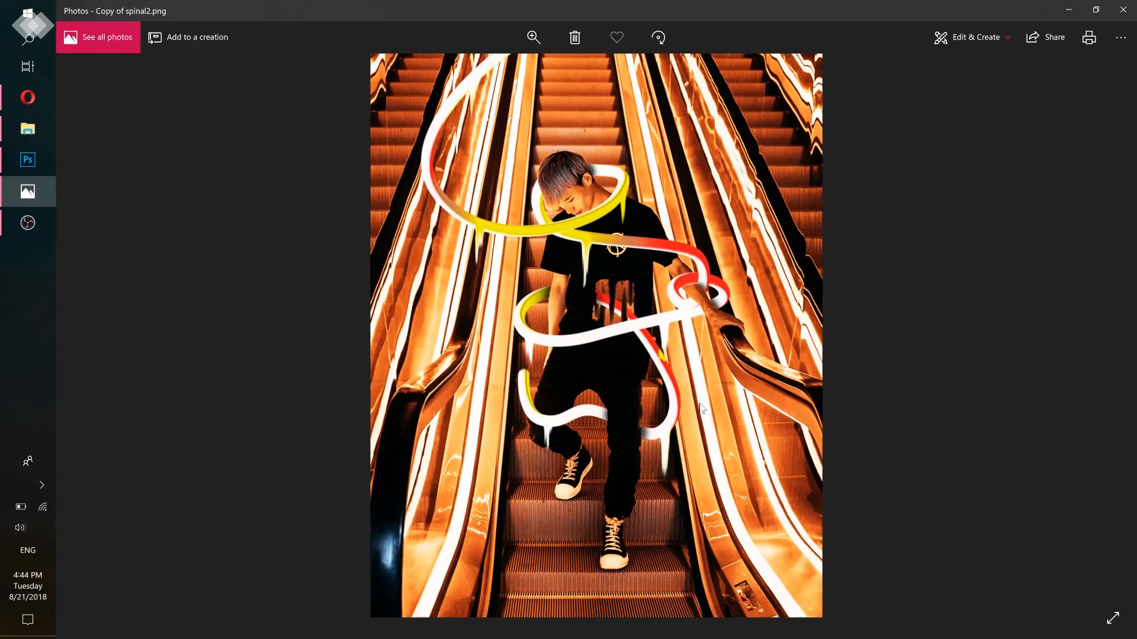
Switch to Photoshop, add a new empty layer and place it between Layer 2 and Layer 1
left_click(1070, 10)
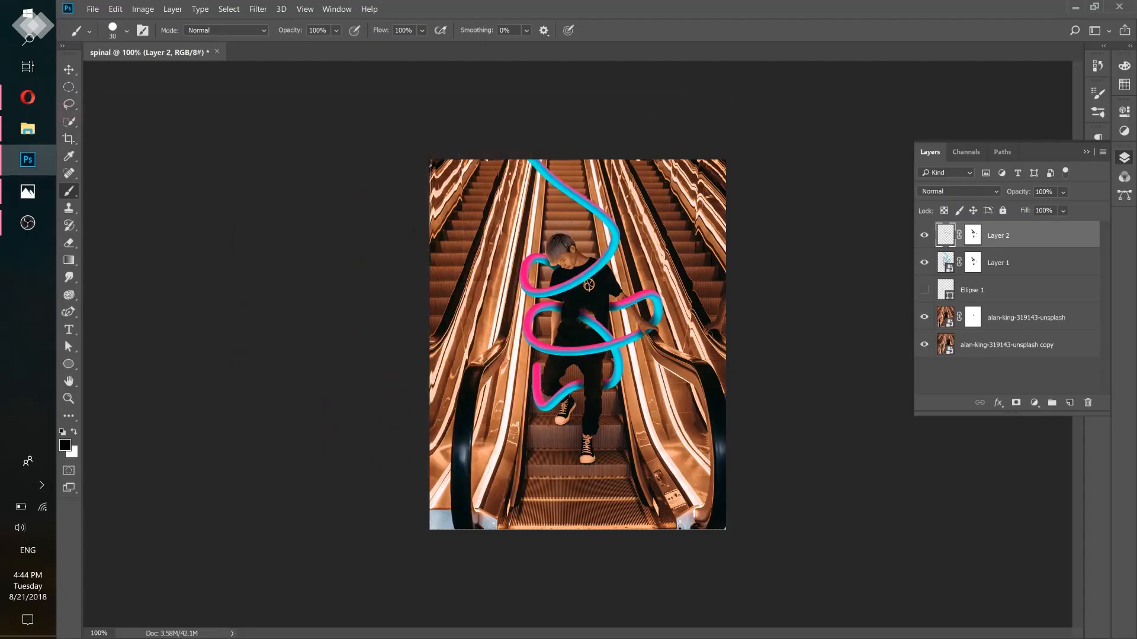
left_click(1070, 404)
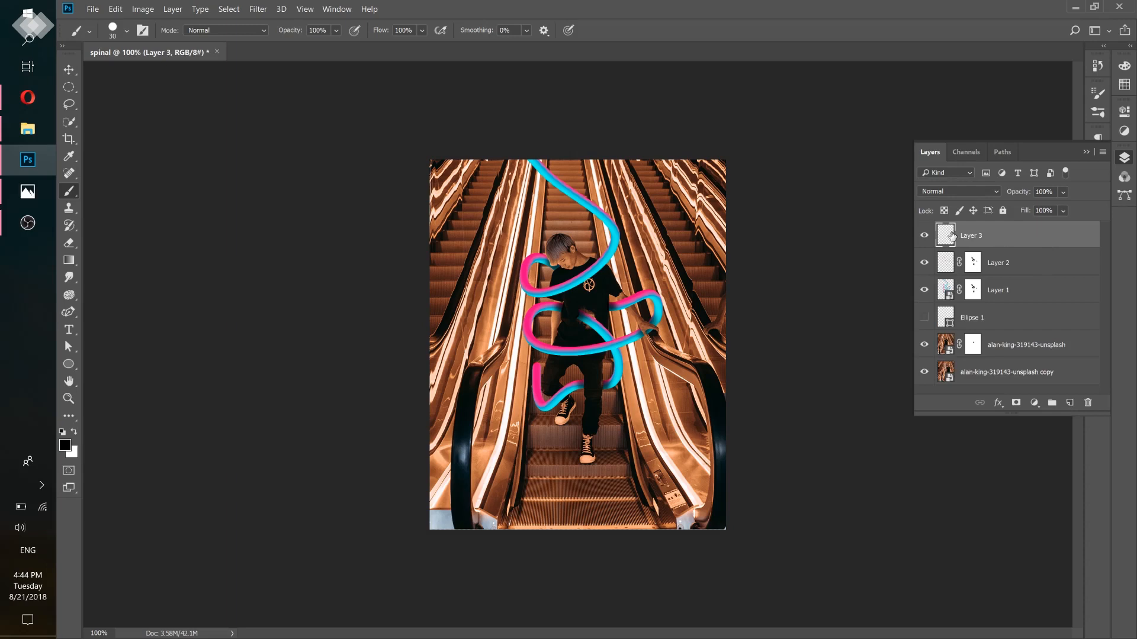
left_click_drag(1006, 238, 1026, 284)
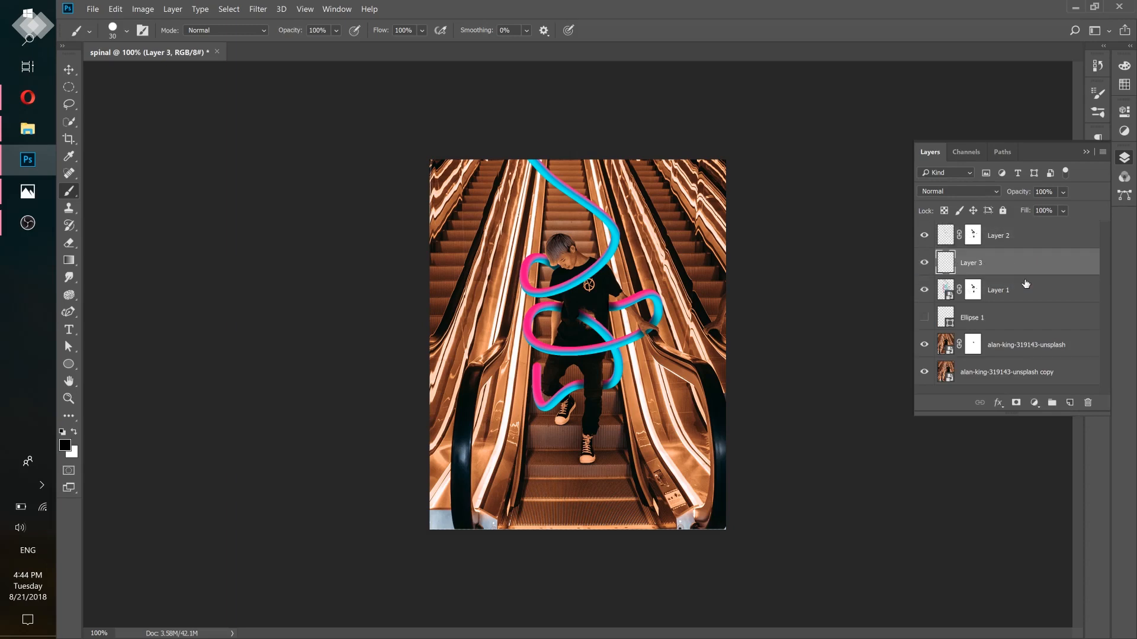
Check Layer 2 by toggling its visibility off and on, and reselect the empty layer above Layer 1
left_click(1008, 296)
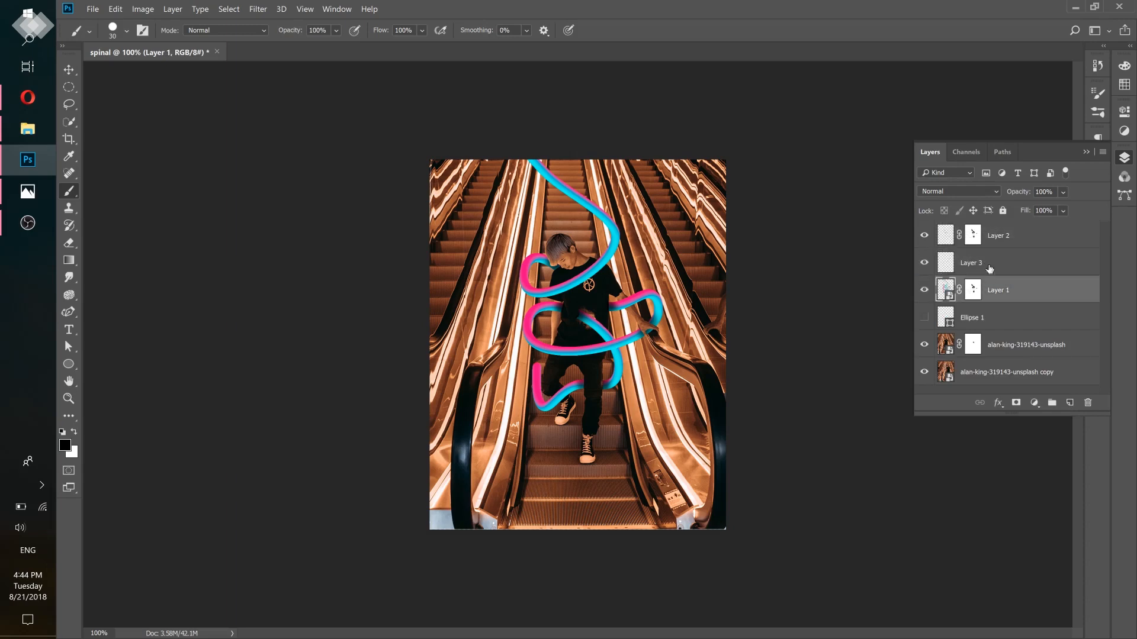
left_click(1018, 236)
left_click(924, 238)
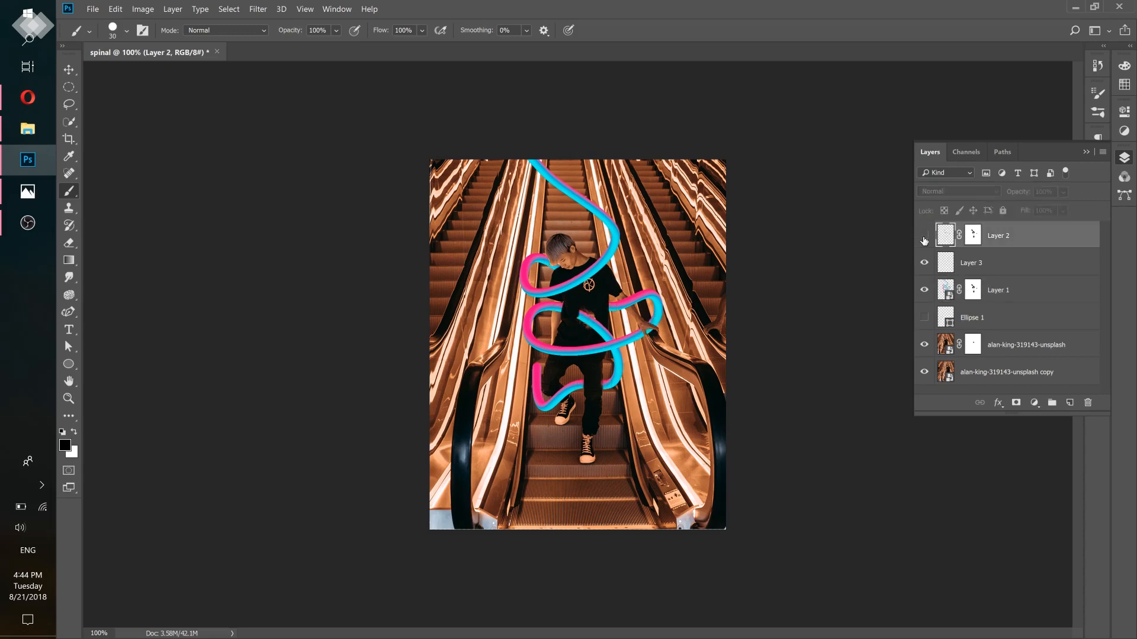
left_click(925, 238)
left_click(986, 295)
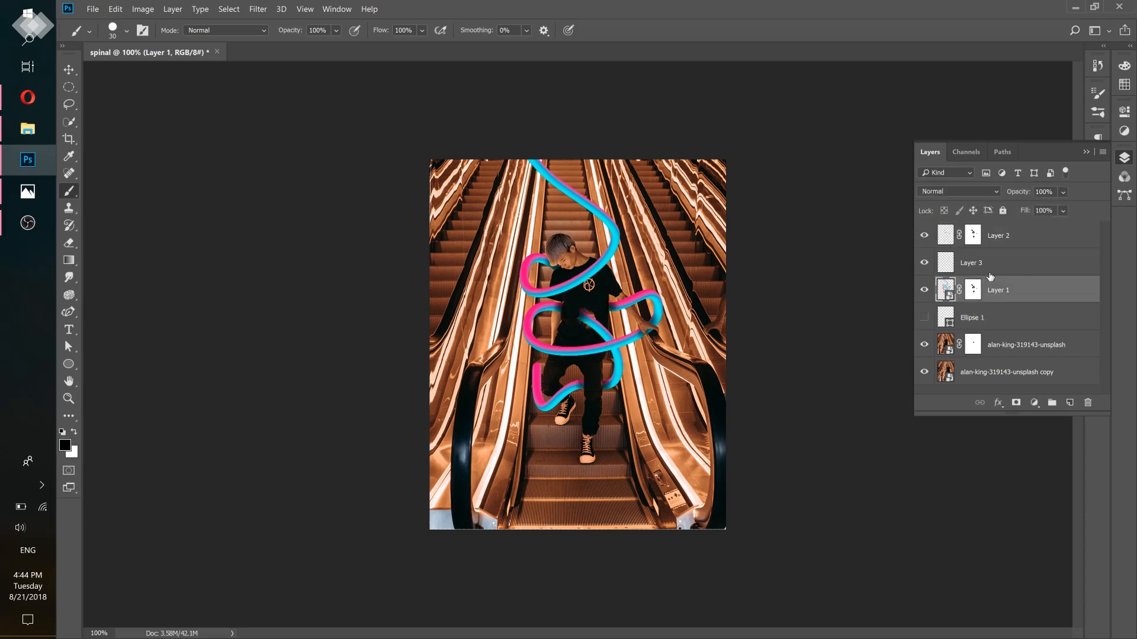
key("alt+bracketright")
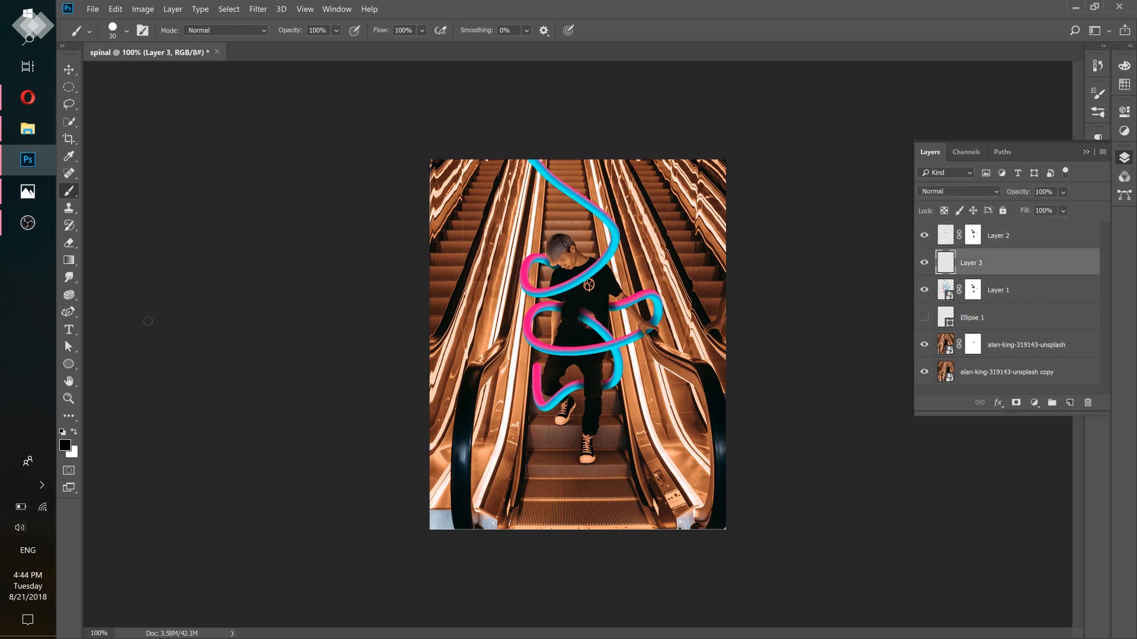
Activate the Smudge tool for working on the empty layer
left_click(70, 276)
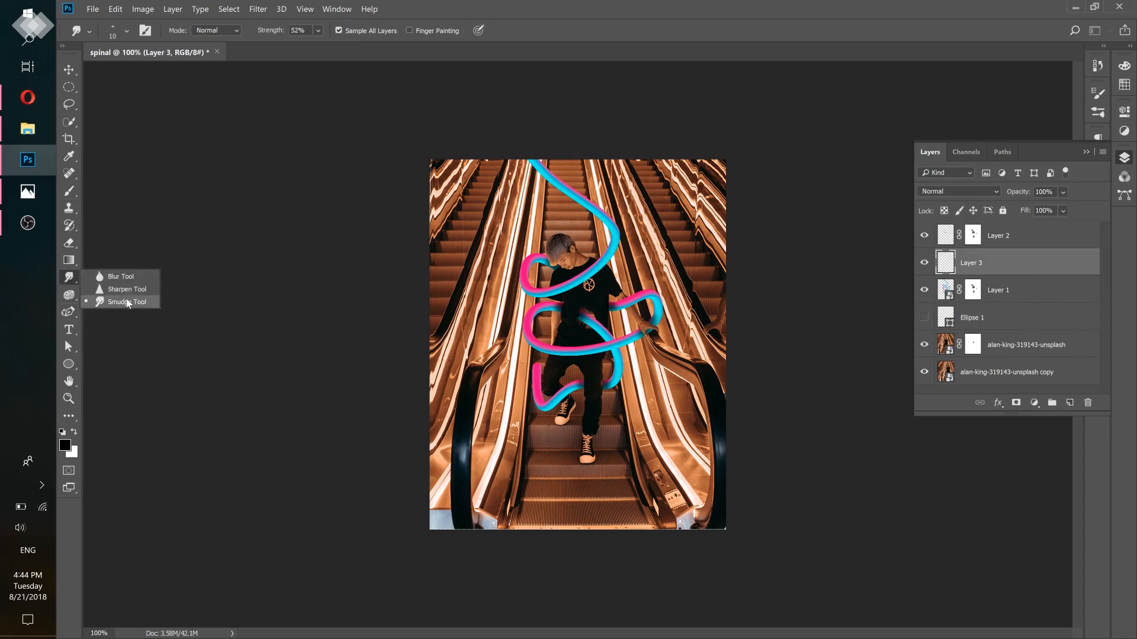
left_click(115, 276)
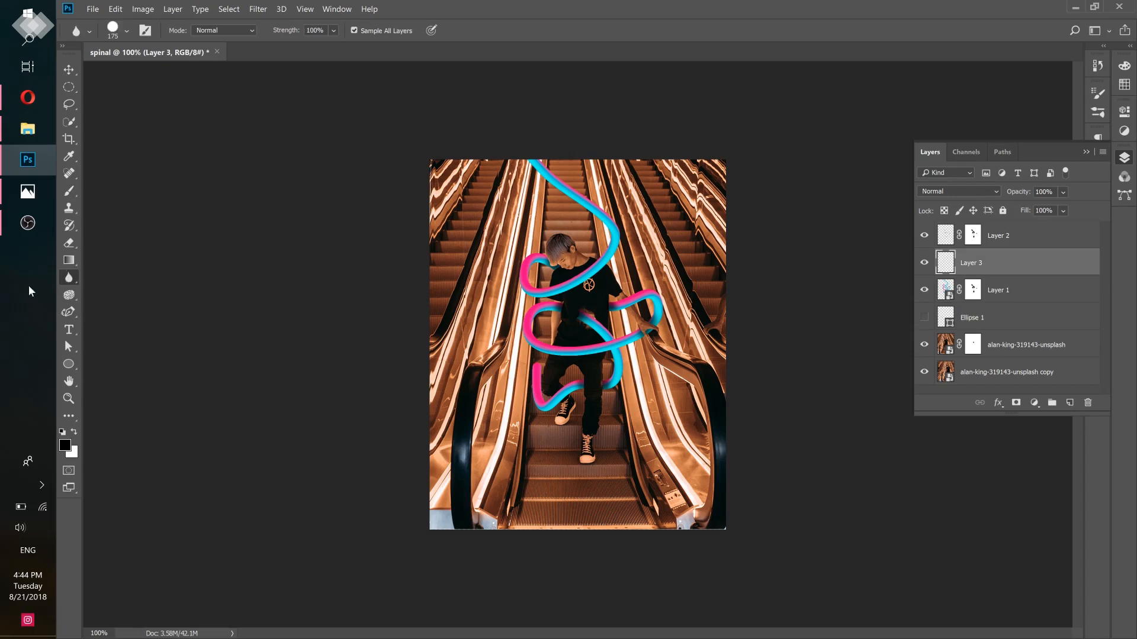
left_click(72, 281)
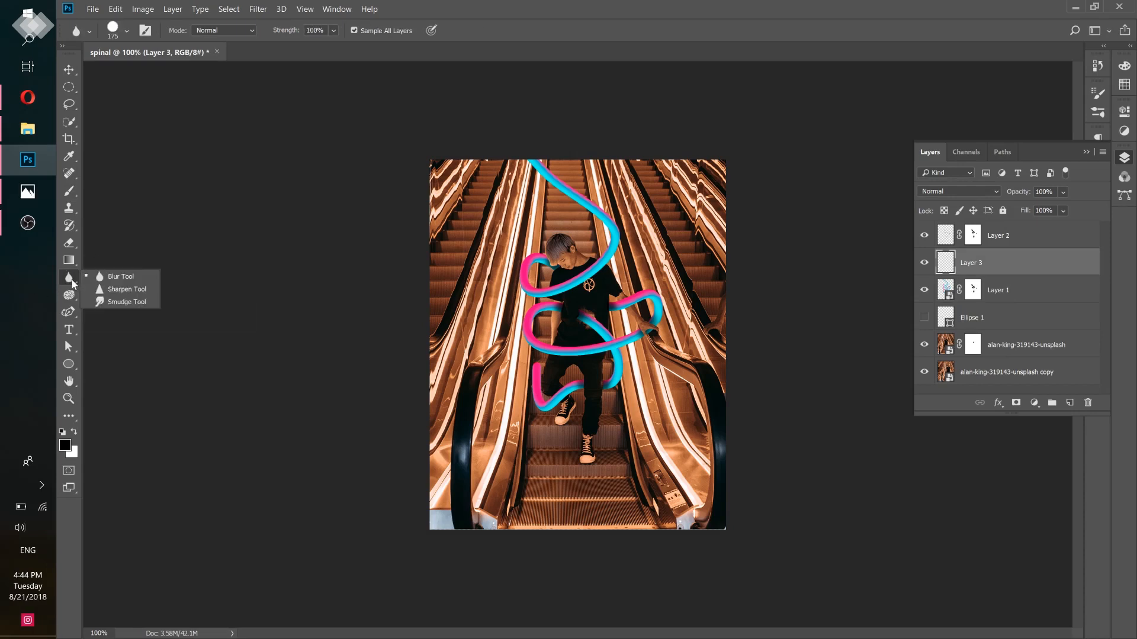
left_click(119, 301)
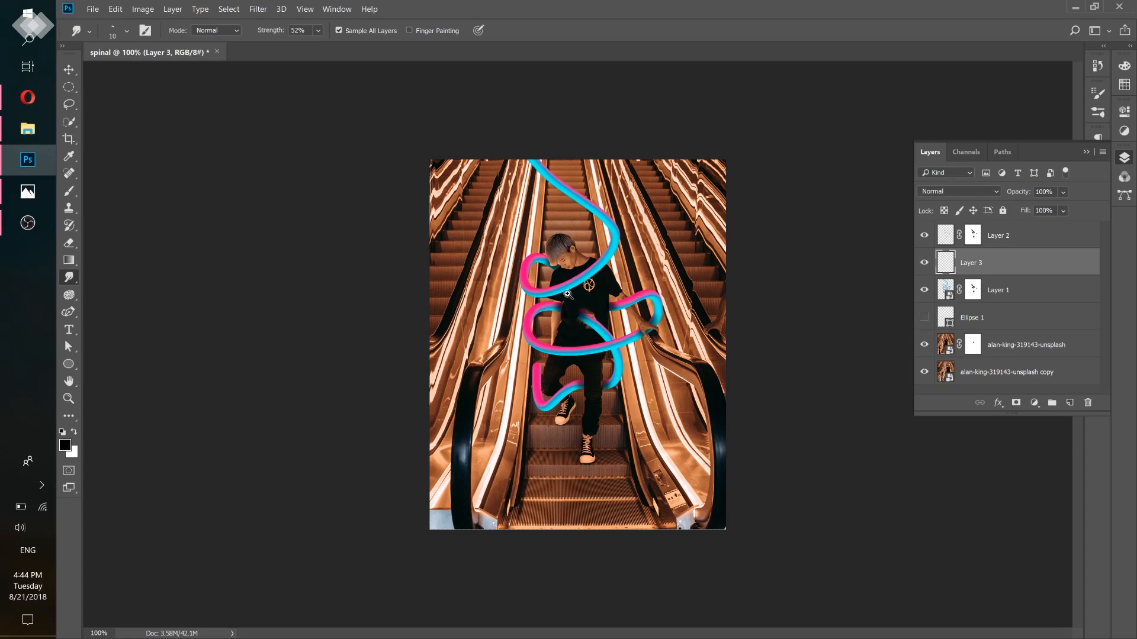
Set the Smudge brush to the irregular textured 50 px tip in the brush settings
left_click_drag(569, 284, 595, 288)
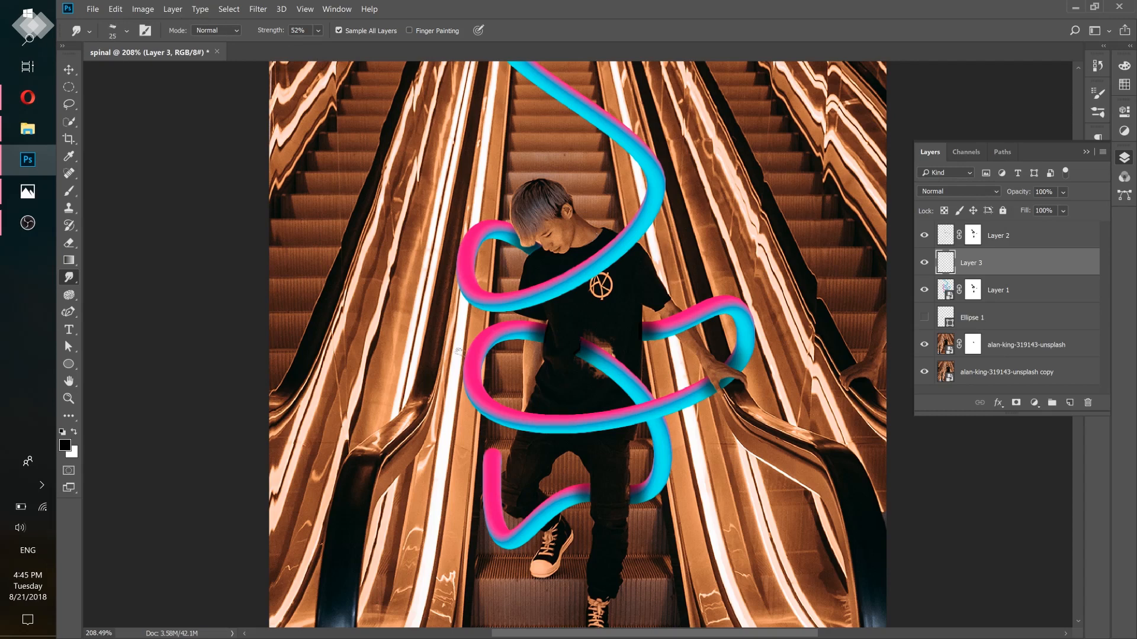
key("bracketright")
key("bracketright")
left_click(1092, 96)
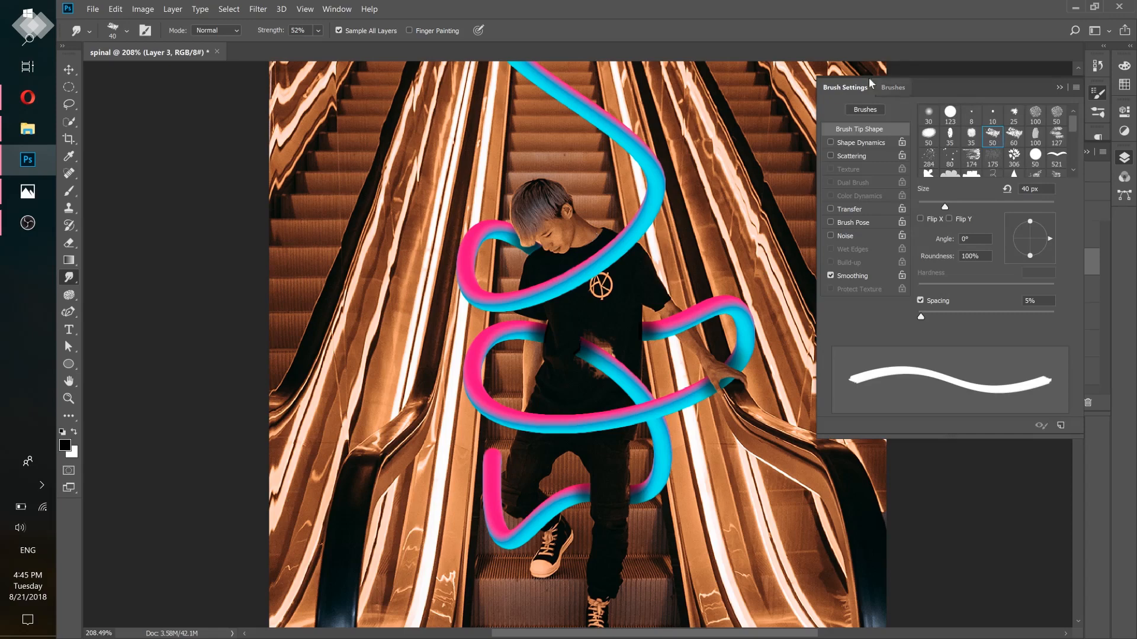
left_click(337, 9)
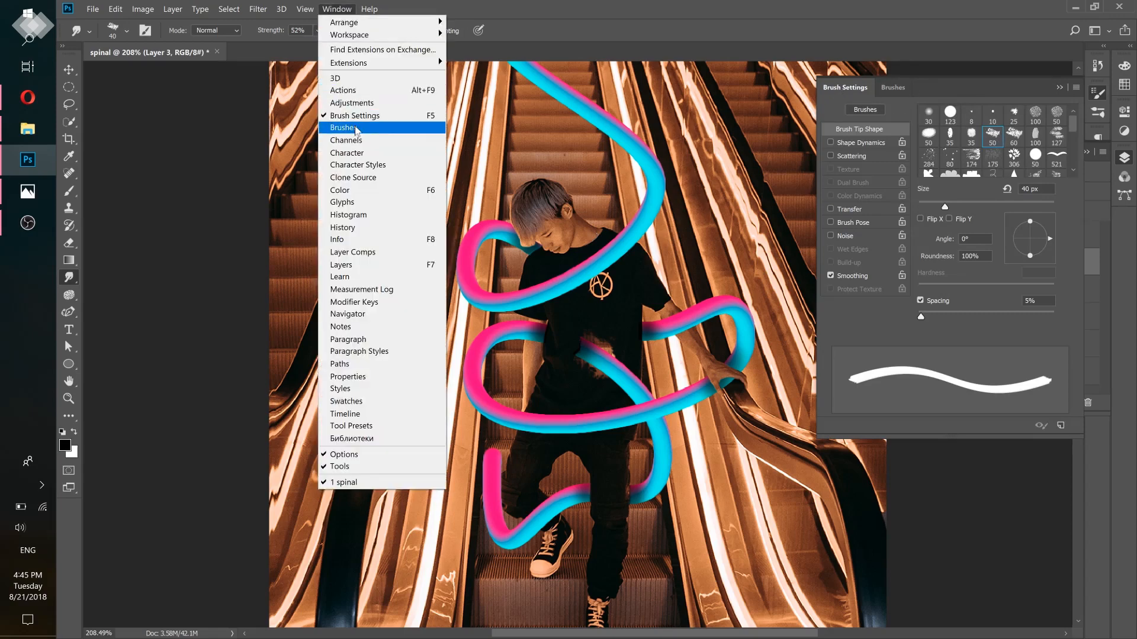
left_click(995, 136)
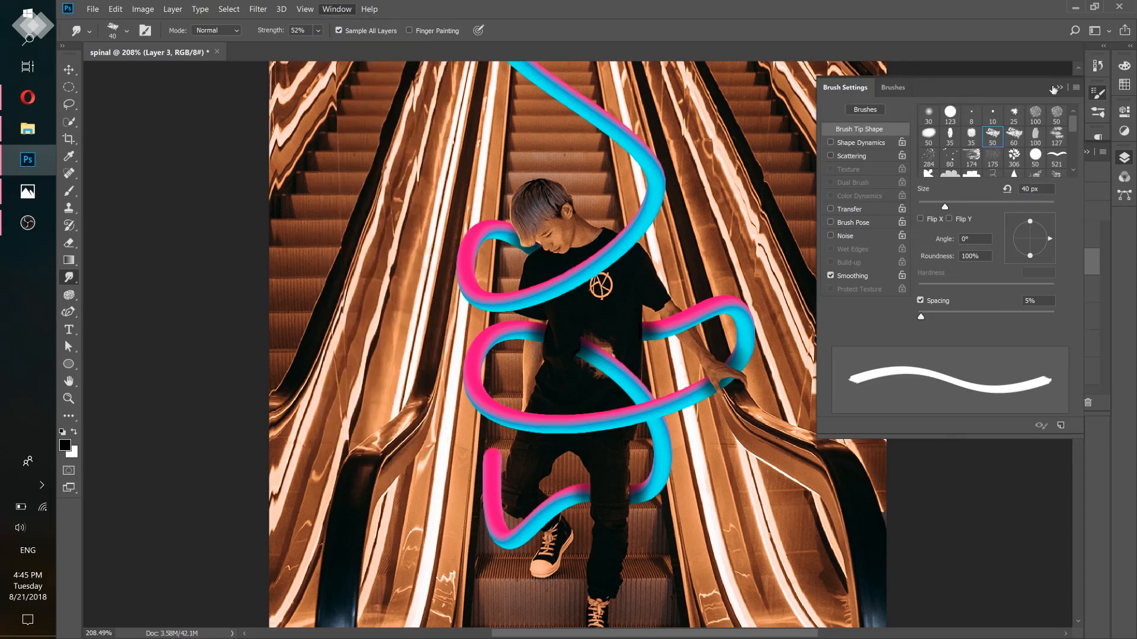
left_click(1060, 87)
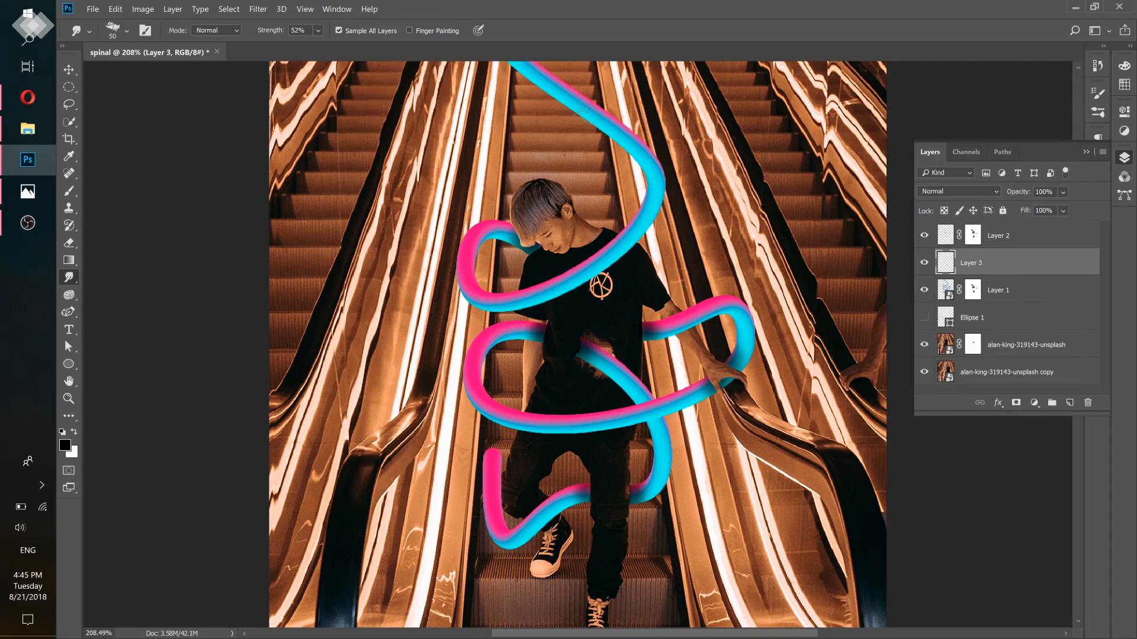
Try smudging a drip down from the upper stretch of the ribbon over the photo, and undo it
left_click_drag(583, 109, 606, 160)
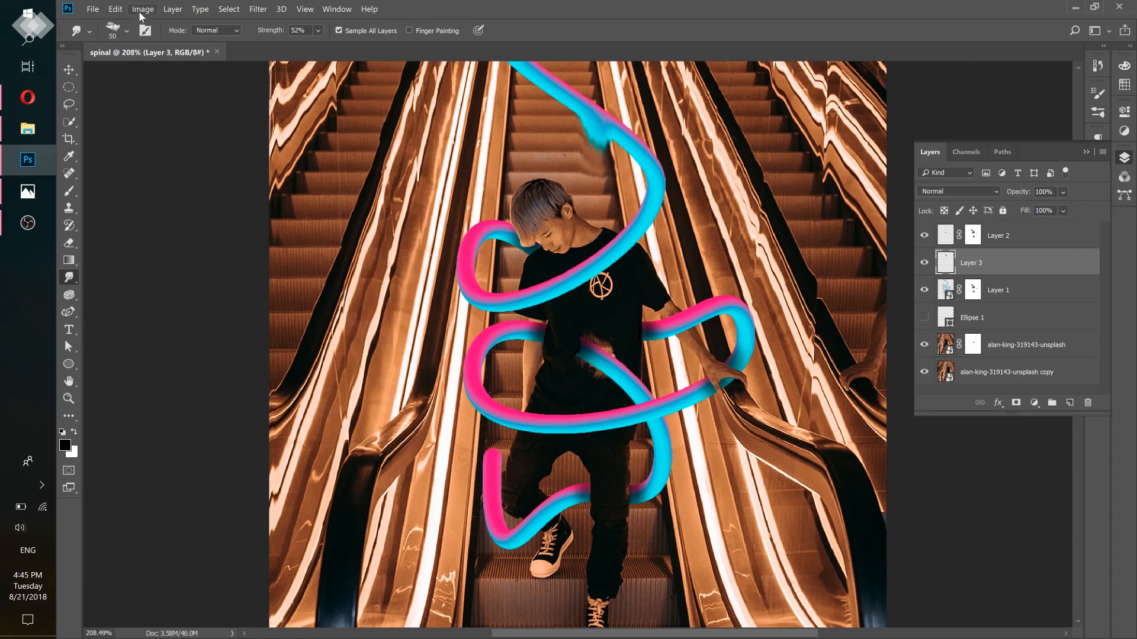
left_click(115, 9)
left_click(145, 46)
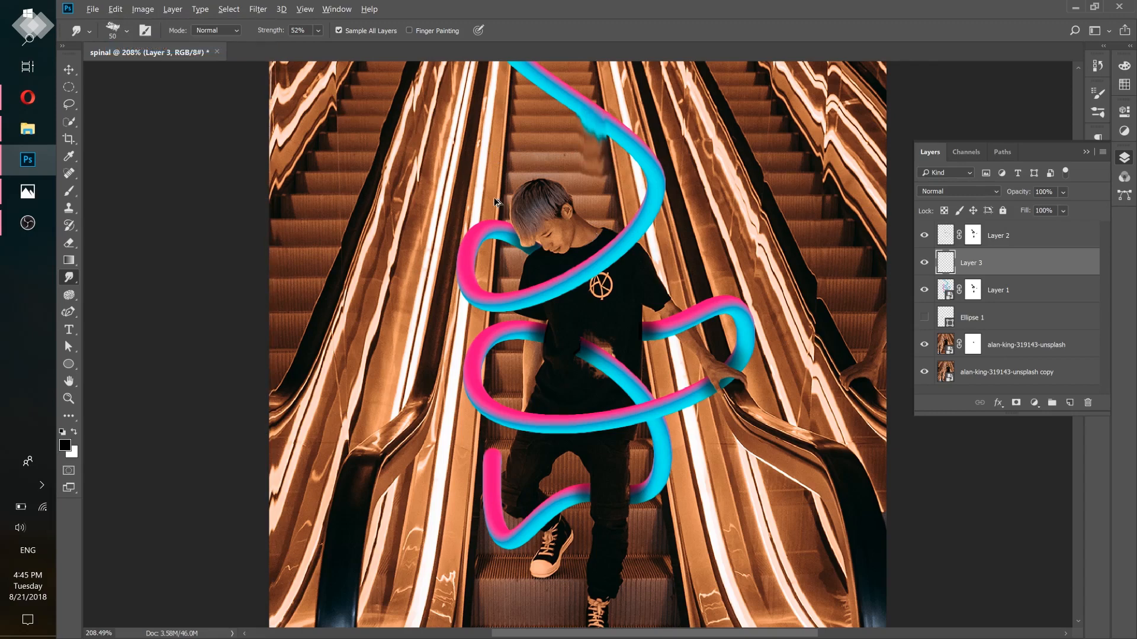
key("ctrl+alt+z")
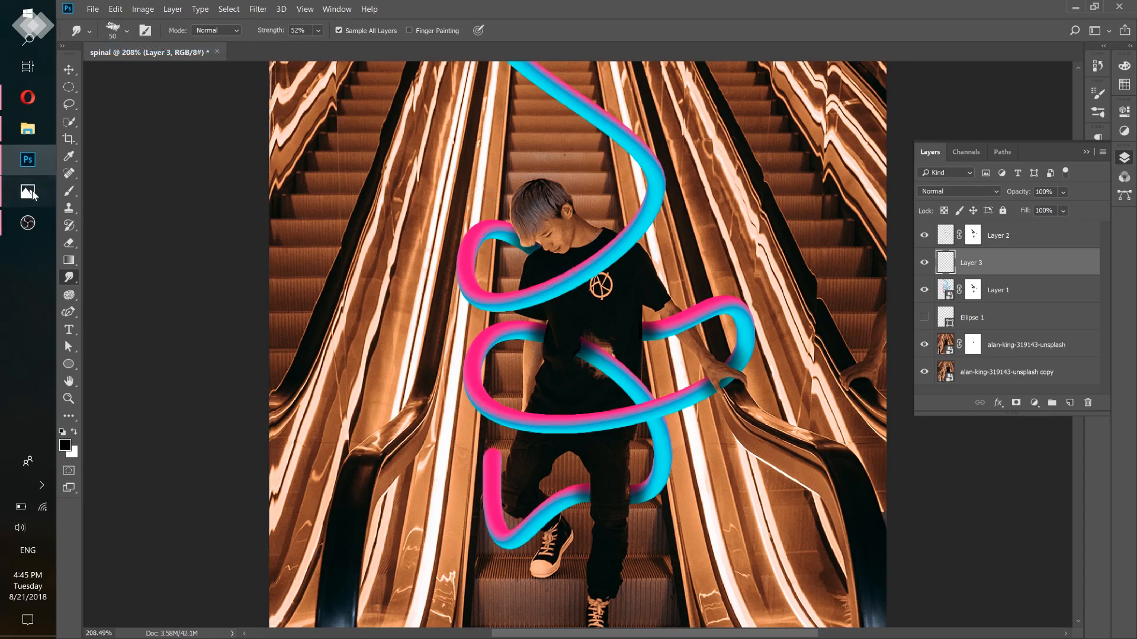
Check the reference picture in Photos, return to Photoshop and try another drip on the upper ribbon, undoing it
left_click(27, 191)
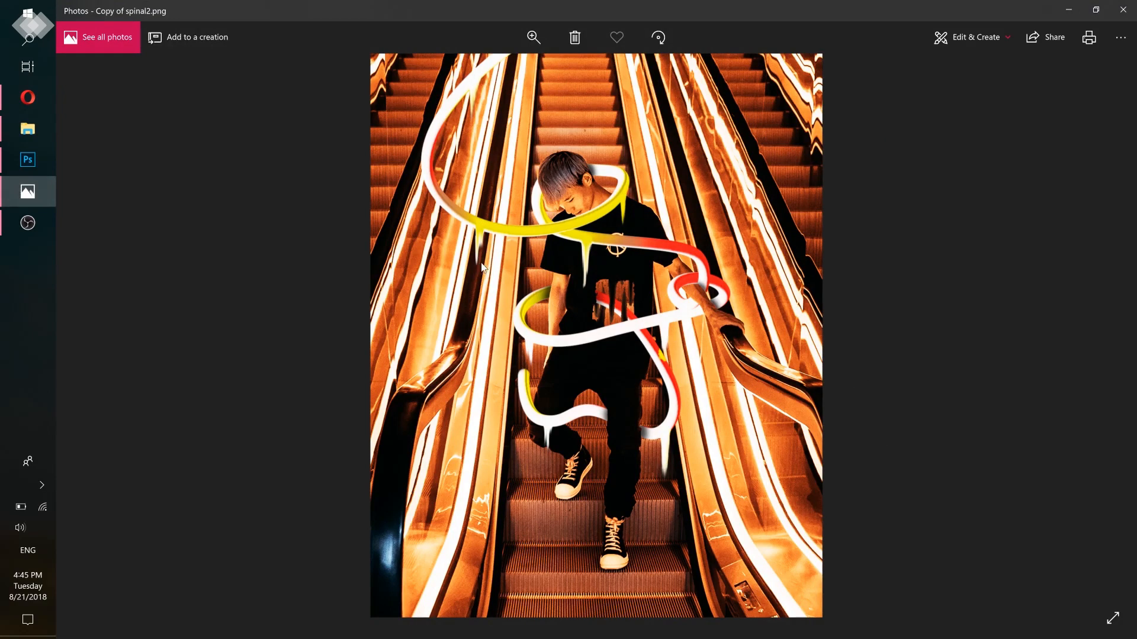
left_click(1068, 10)
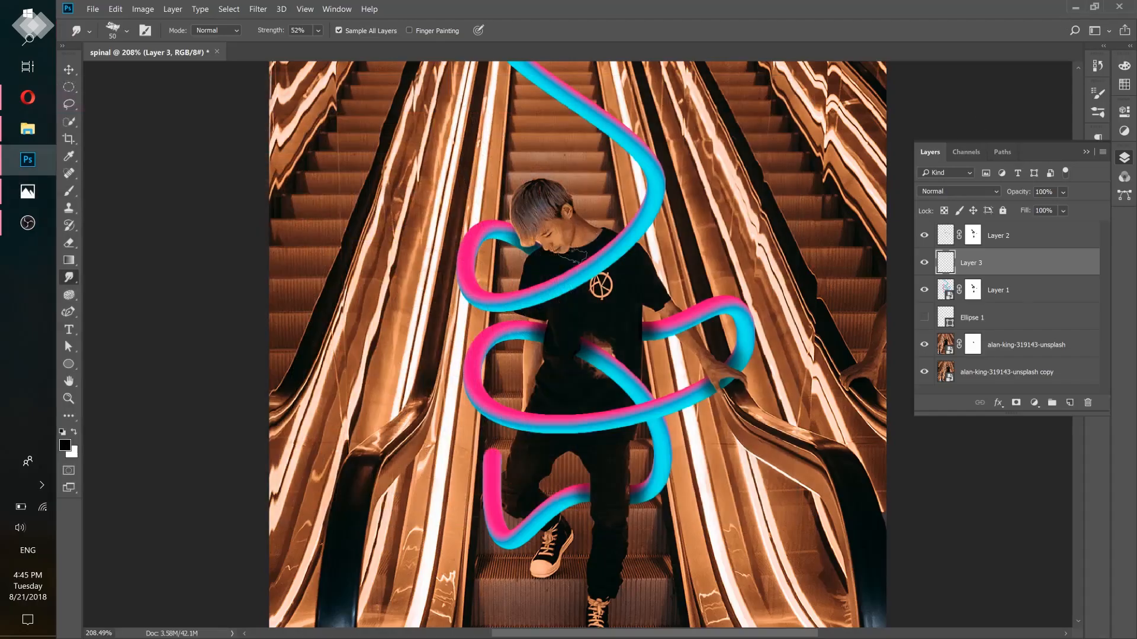
left_click_drag(577, 107, 587, 153)
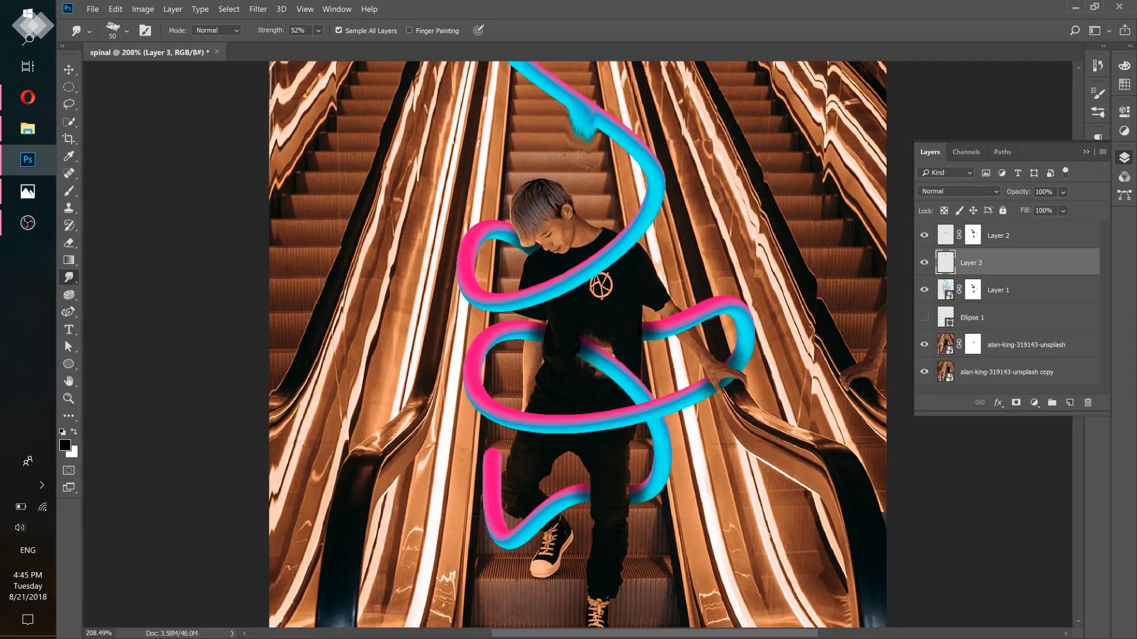
key("ctrl+alt+z")
key("ctrl+alt+z")
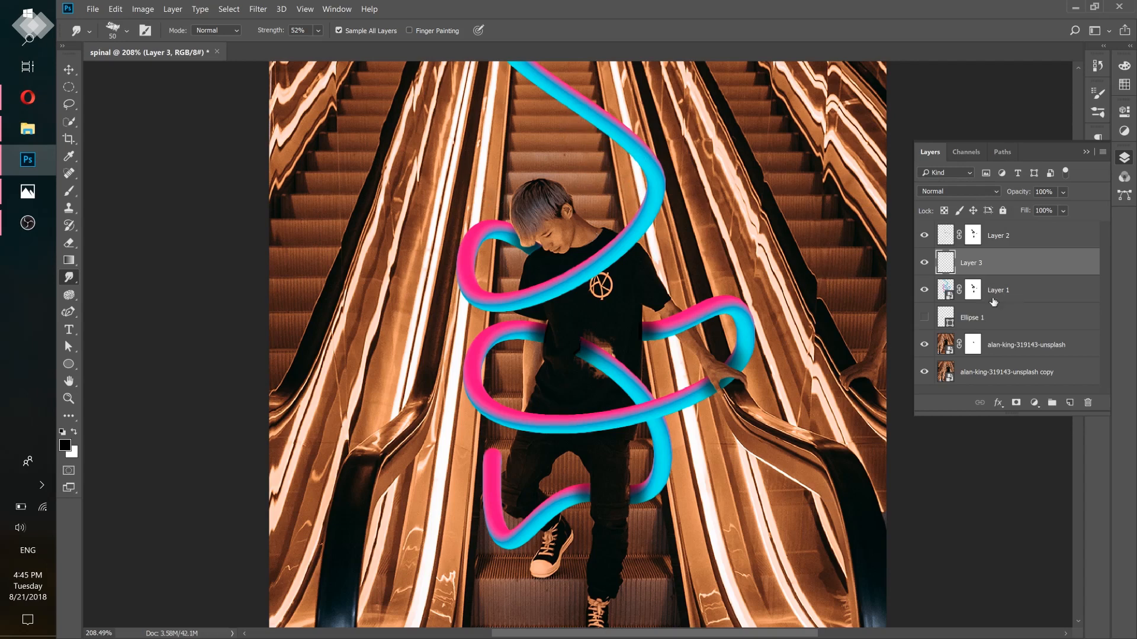
Hide both escalator photo layers and smudge a drip downward from the upper stretch of the ribbon
left_click(924, 344)
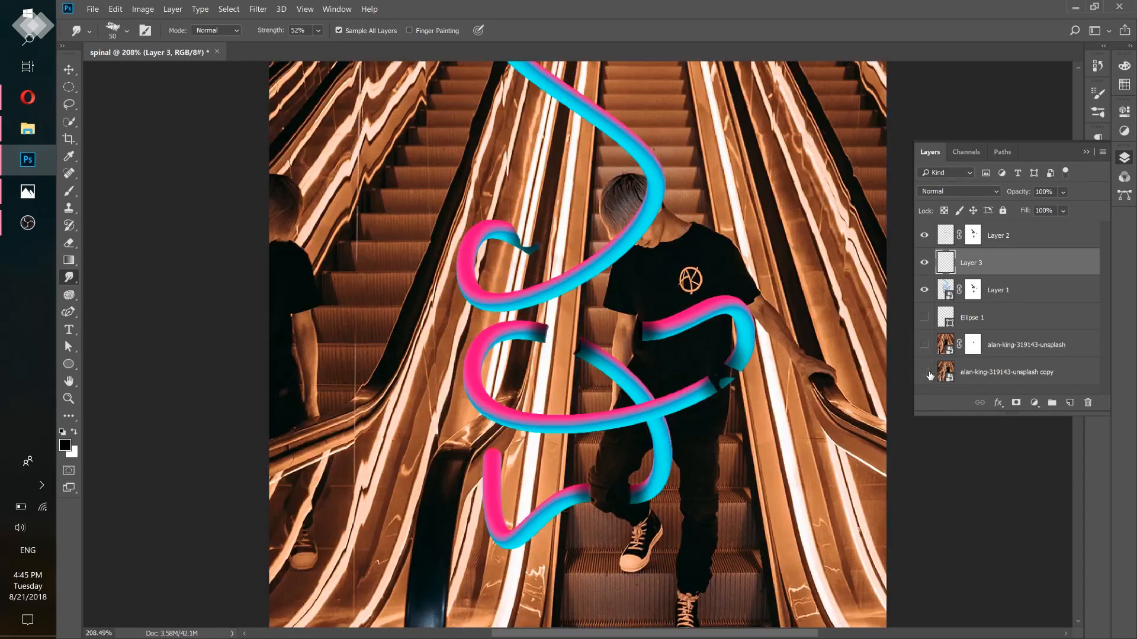
left_click(925, 371)
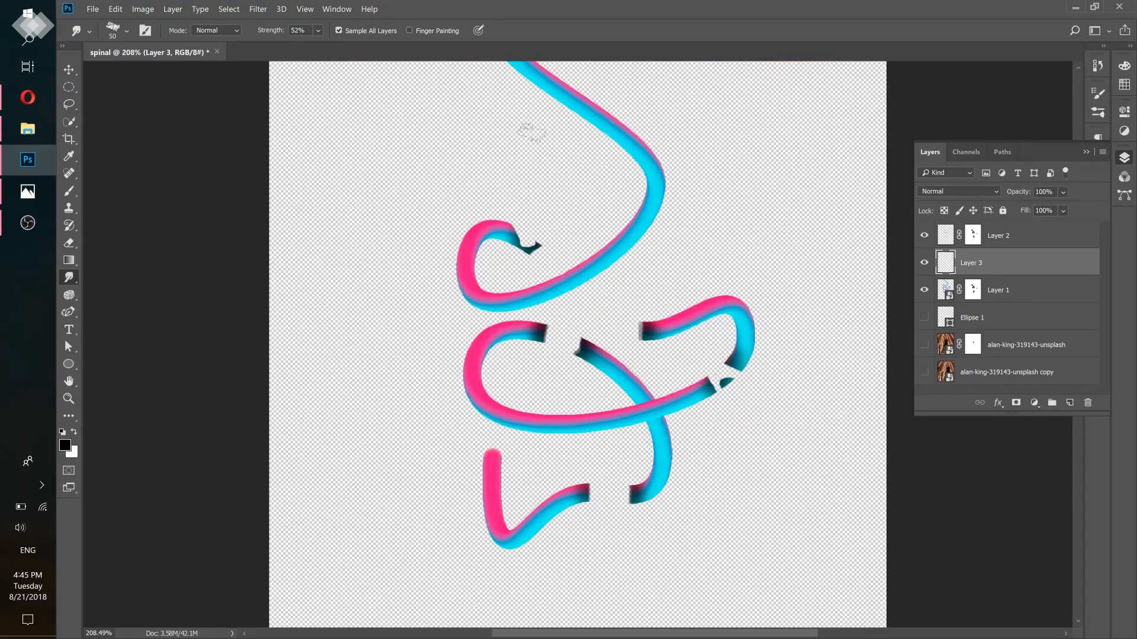
left_click_drag(551, 88, 556, 159)
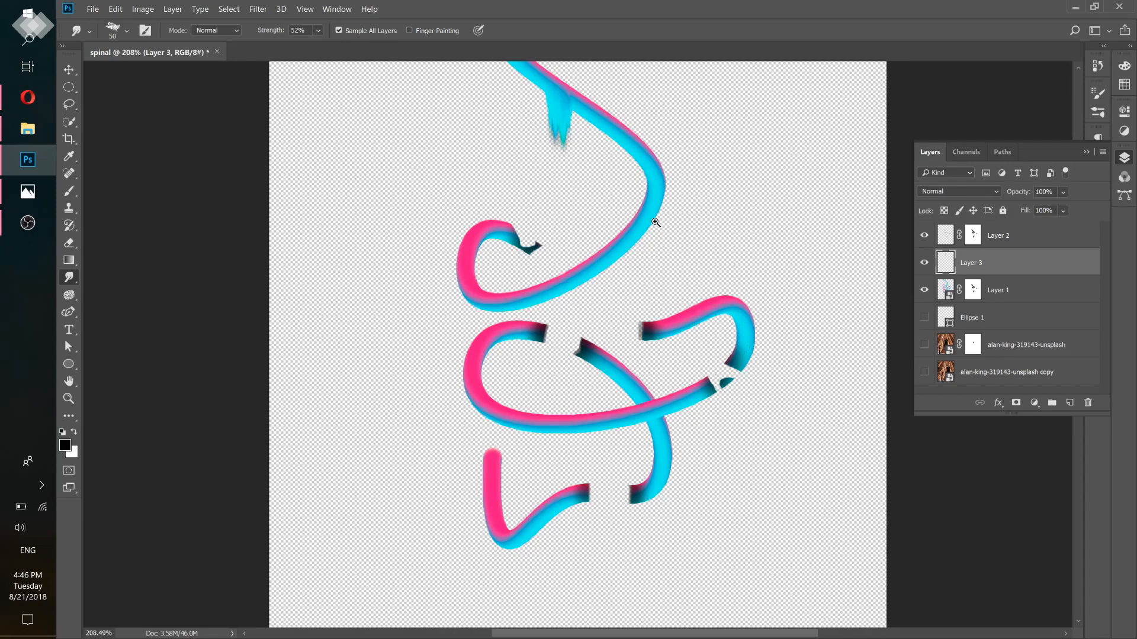
Reduce the Smudge brush to 40 px and pull a drip down from the underside of the ribbon's upper loop
scroll(631, 207, "up", 2)
key("bracketleft")
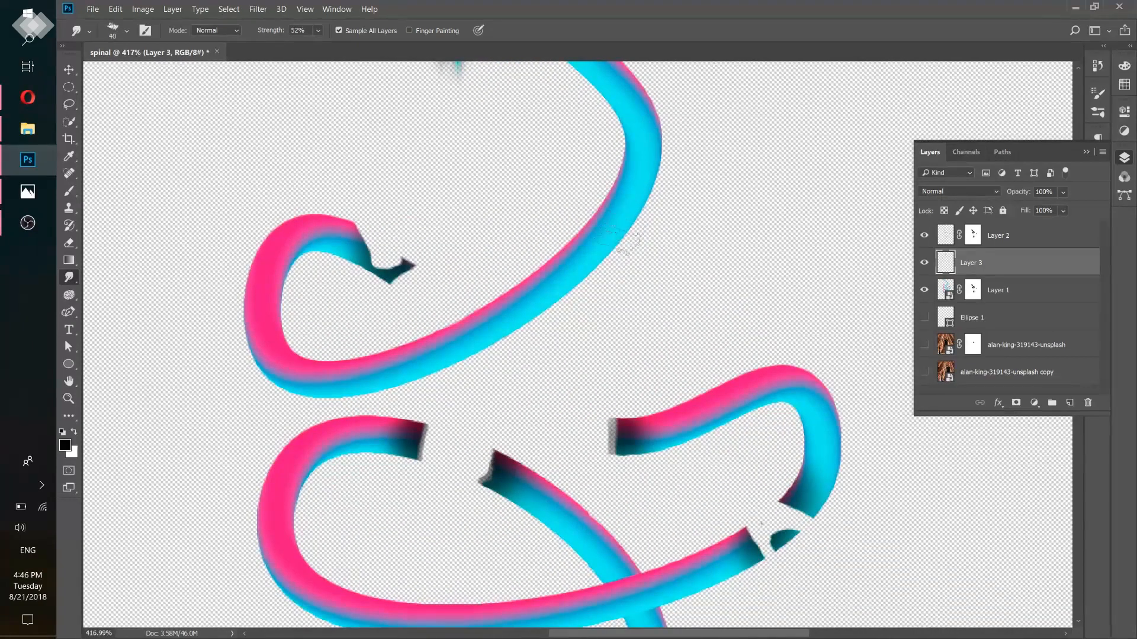
mouse_move(616, 240)
left_mouse_down()
mouse_move(611, 305)
mouse_move(615, 296)
left_mouse_up()
Reduce the Smudge brush to 25 px and pull drips down from the middle loop's left bend and the ribbon's lowest bend
key("bracketleft")
key("bracketleft")
key("bracketleft")
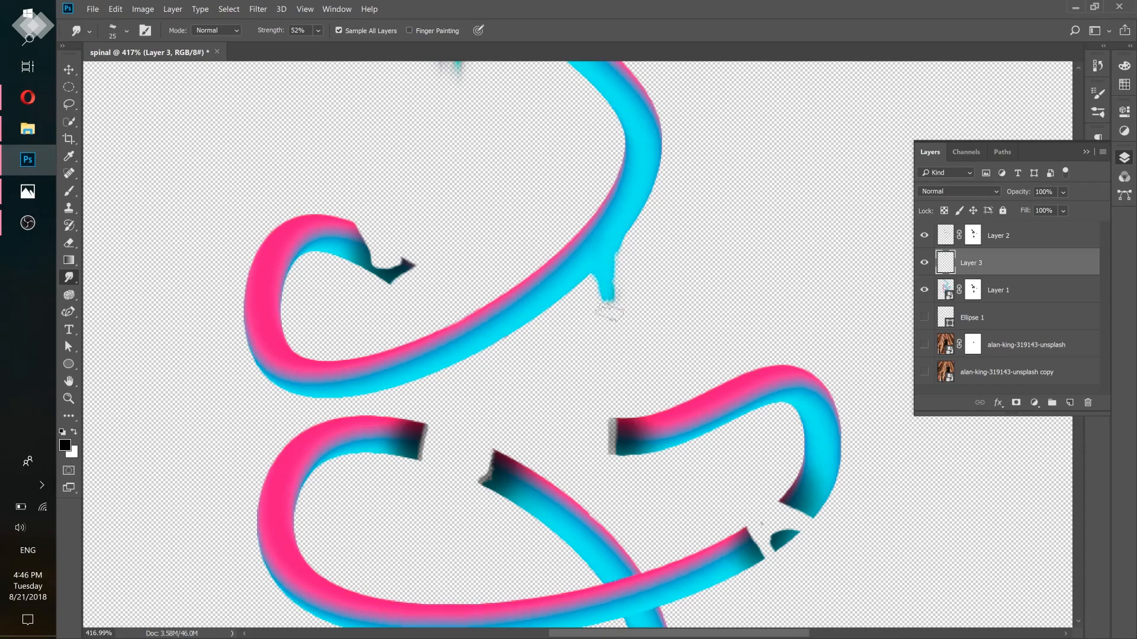
left_click_drag(338, 378, 613, 207)
mouse_move(540, 387)
left_mouse_down()
mouse_move(533, 409)
mouse_move(550, 460)
left_mouse_up()
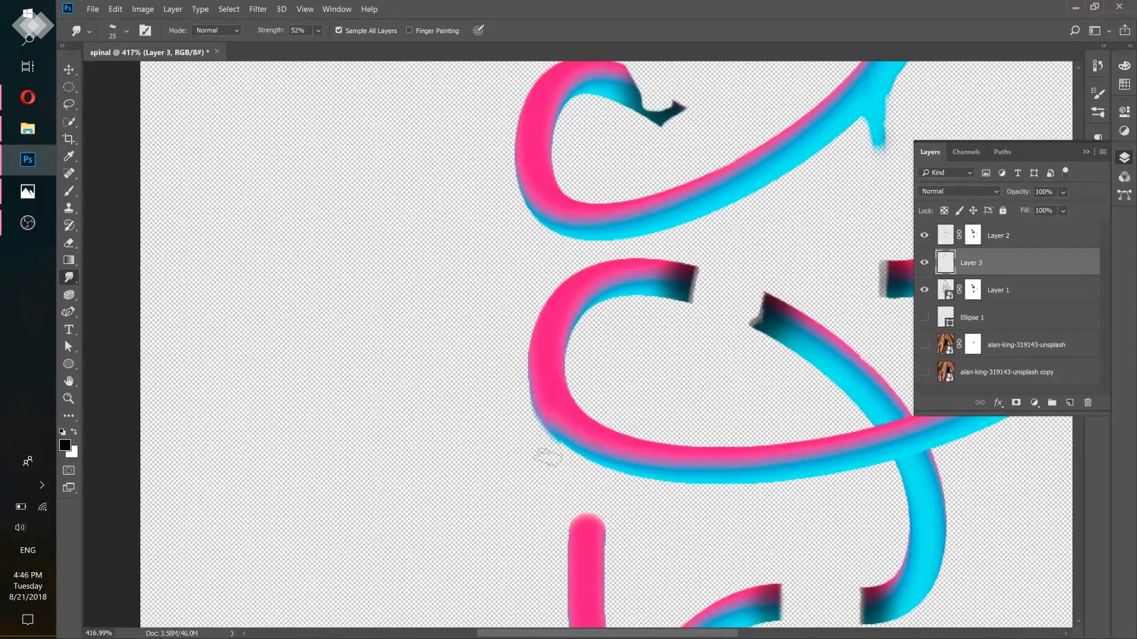
left_click_drag(540, 417, 556, 489)
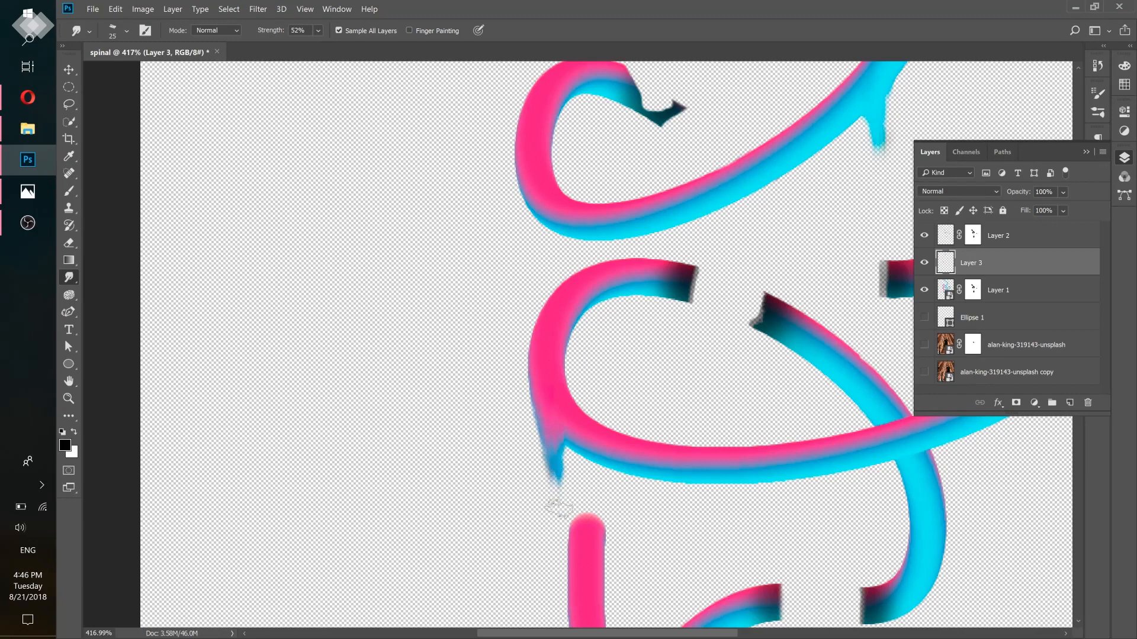
left_click_drag(695, 474, 501, 150)
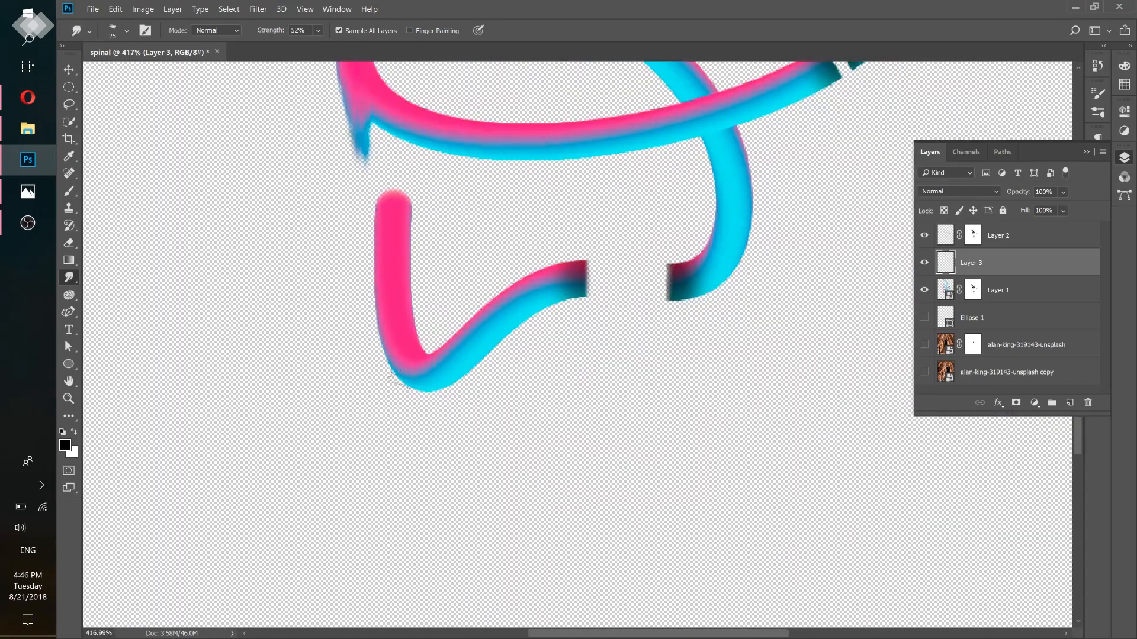
left_click_drag(408, 370, 405, 462)
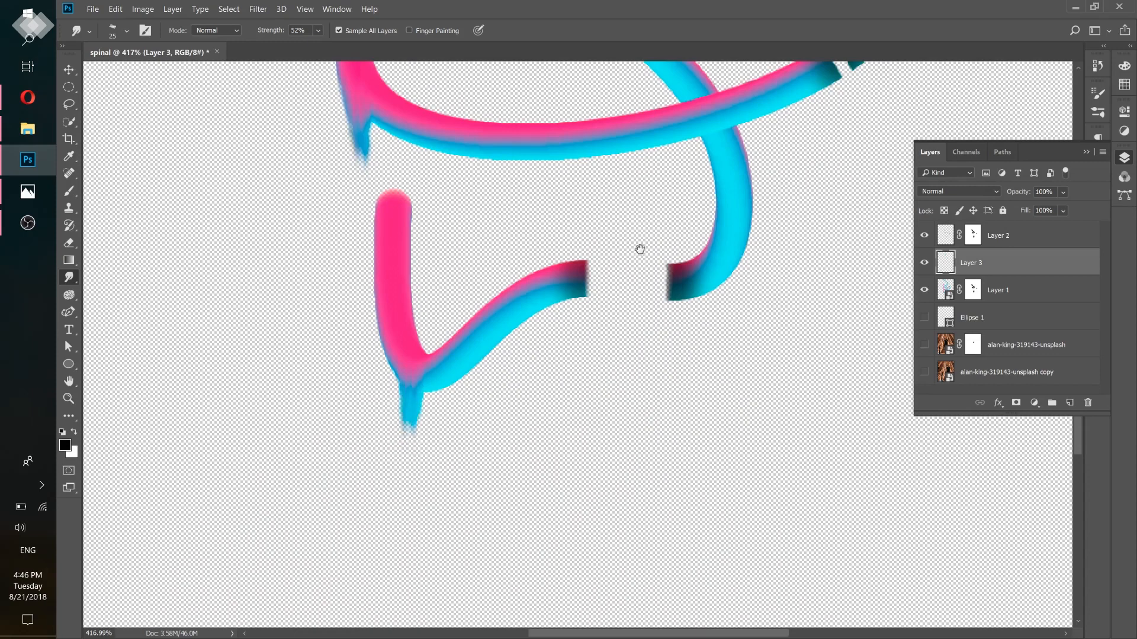
Try smudging drips beneath the middle loop near its right-hand break, and undo the last strokes
left_click_drag(640, 249, 565, 449)
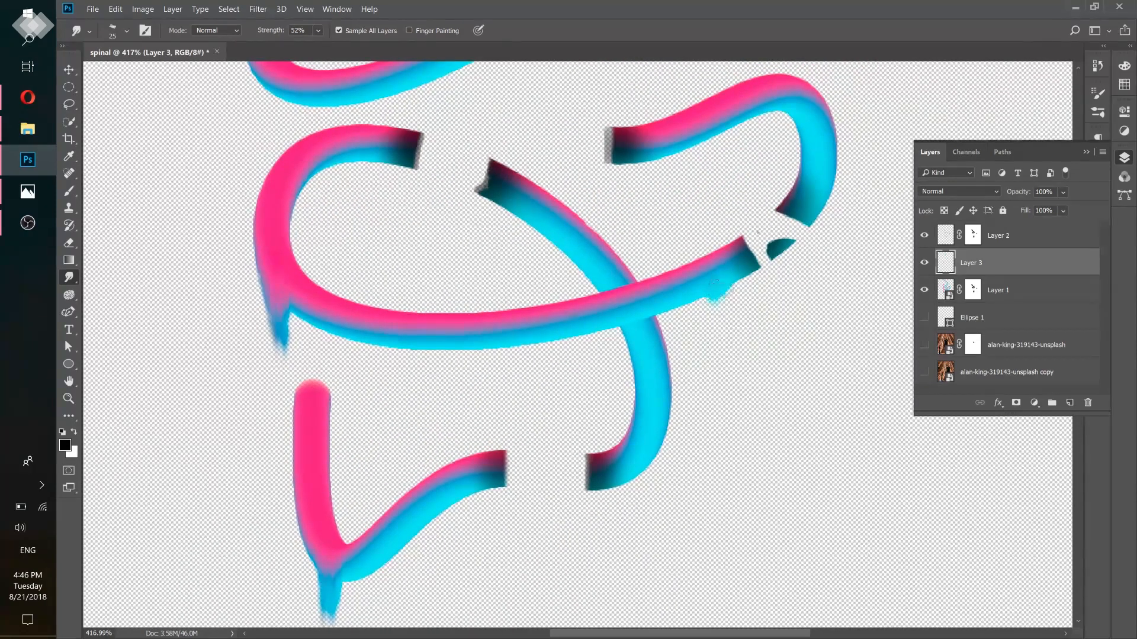
left_click_drag(719, 281, 718, 349)
left_click_drag(728, 265, 721, 366)
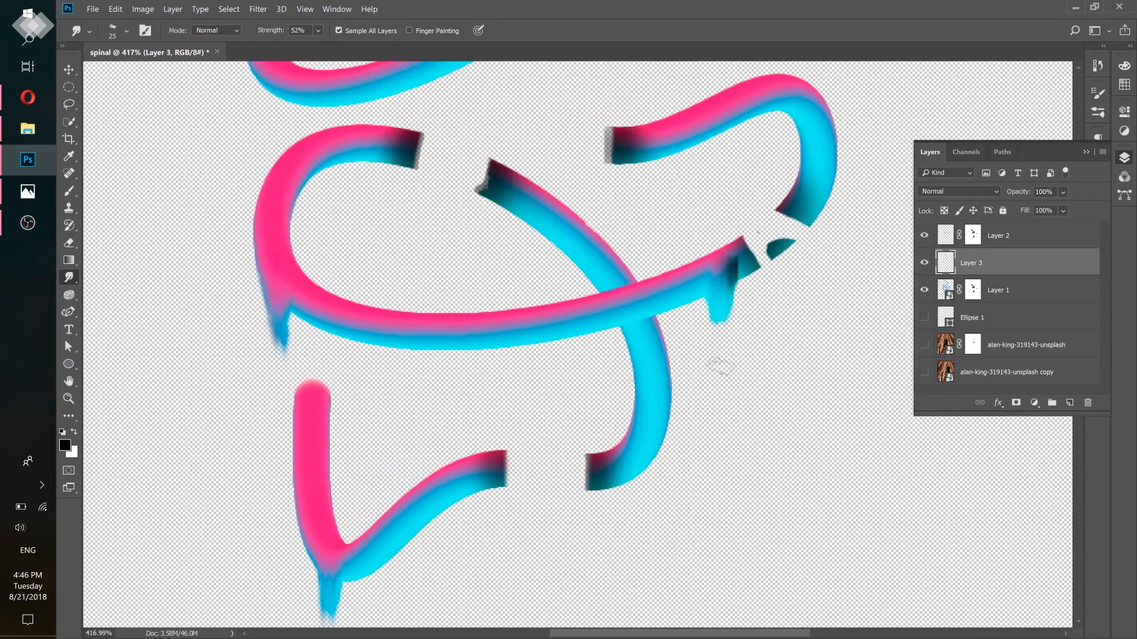
key("ctrl+z")
key("ctrl+alt+z")
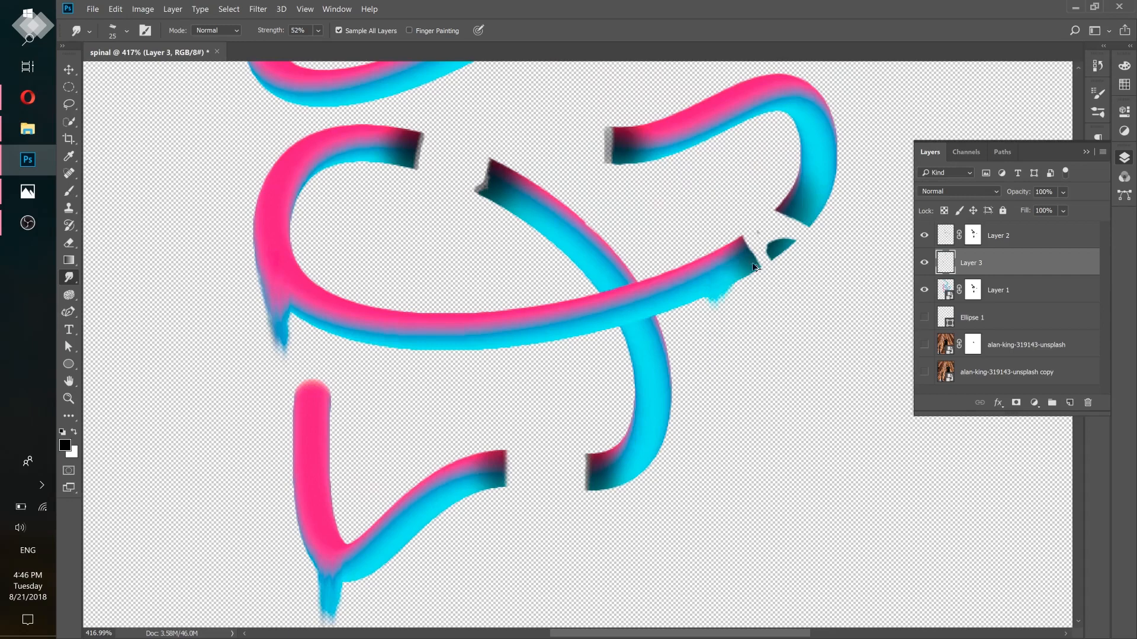
Undo the last smudge and pull a drip down from the underside of the middle loop near its right-hand break
key("ctrl+alt+z")
left_click_drag(690, 278, 688, 363)
left_click_drag(379, 239, 628, 422)
left_click_drag(531, 234, 571, 329)
scroll(568, 393, "down", 5)
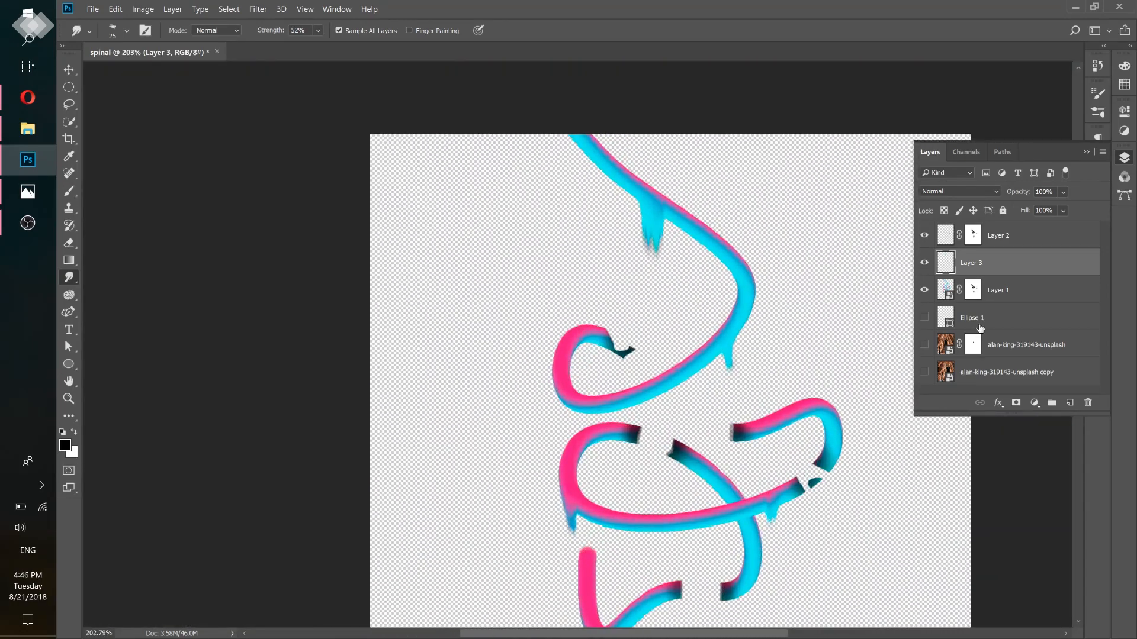
Show both escalator photo layers again and toggle Layer 3 and Layer 1 to check the drips
left_click(924, 371)
left_click(924, 344)
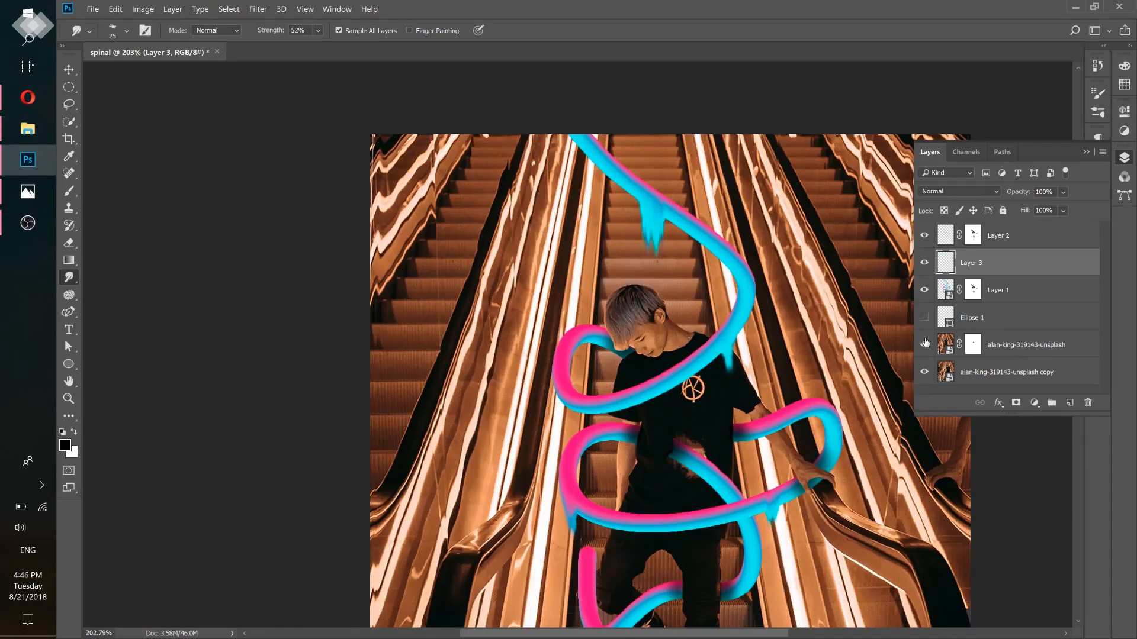
scroll(760, 298, "down", 3)
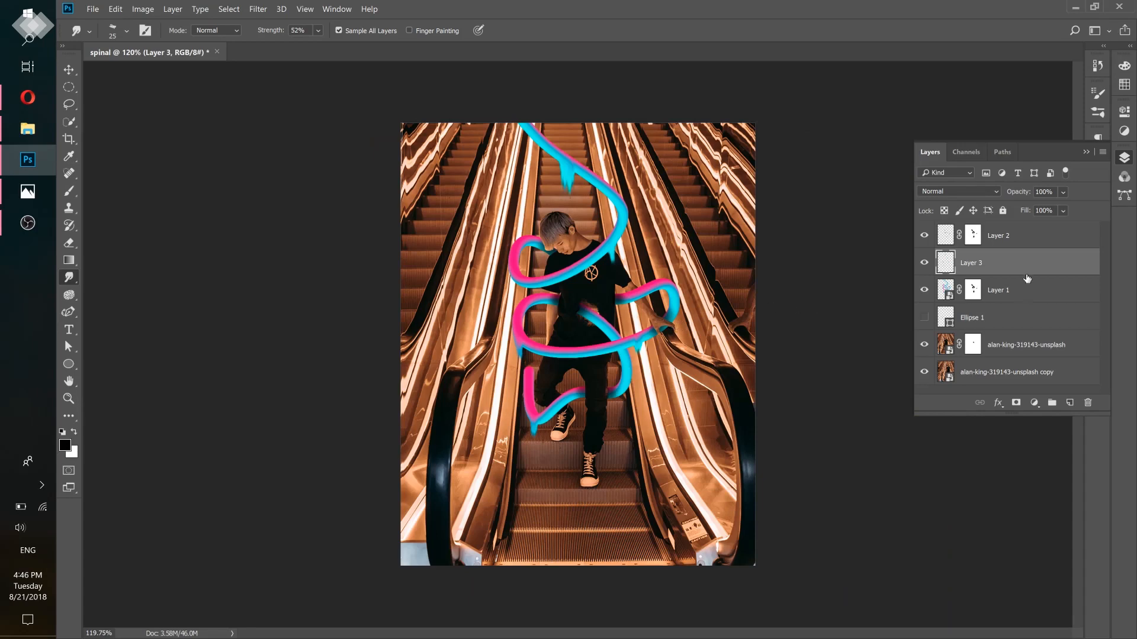
left_click(925, 262)
left_click(925, 262)
left_click(924, 291)
left_click(926, 293)
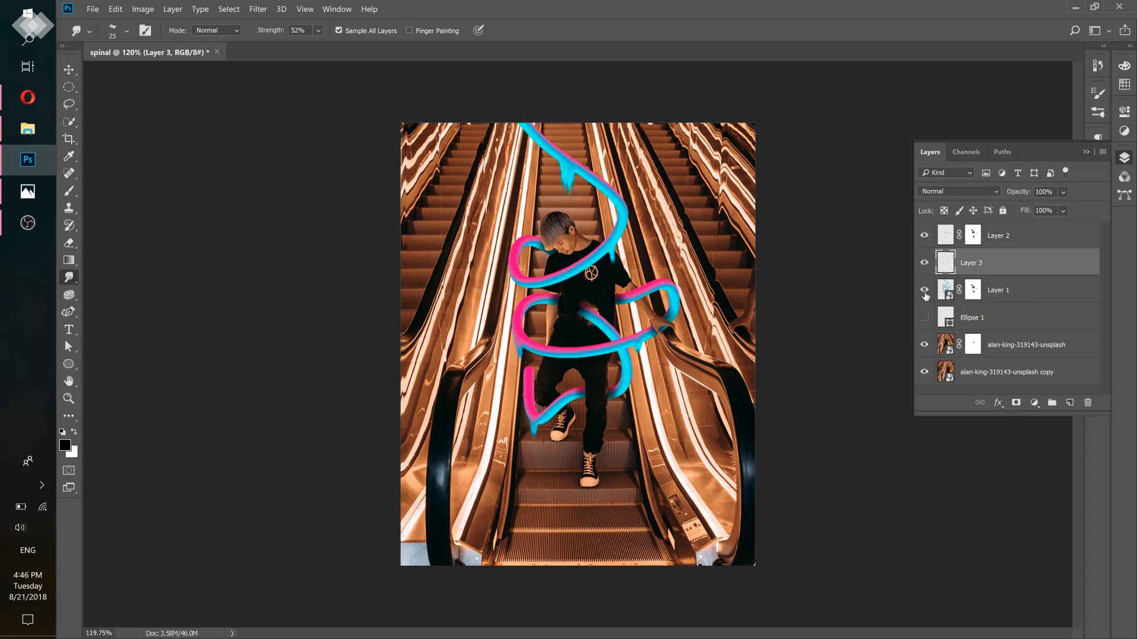
Convert Layer 3 and Layer 1 together into one smart object and toggle its visibility to check it
left_click(1049, 294, "ctrl")
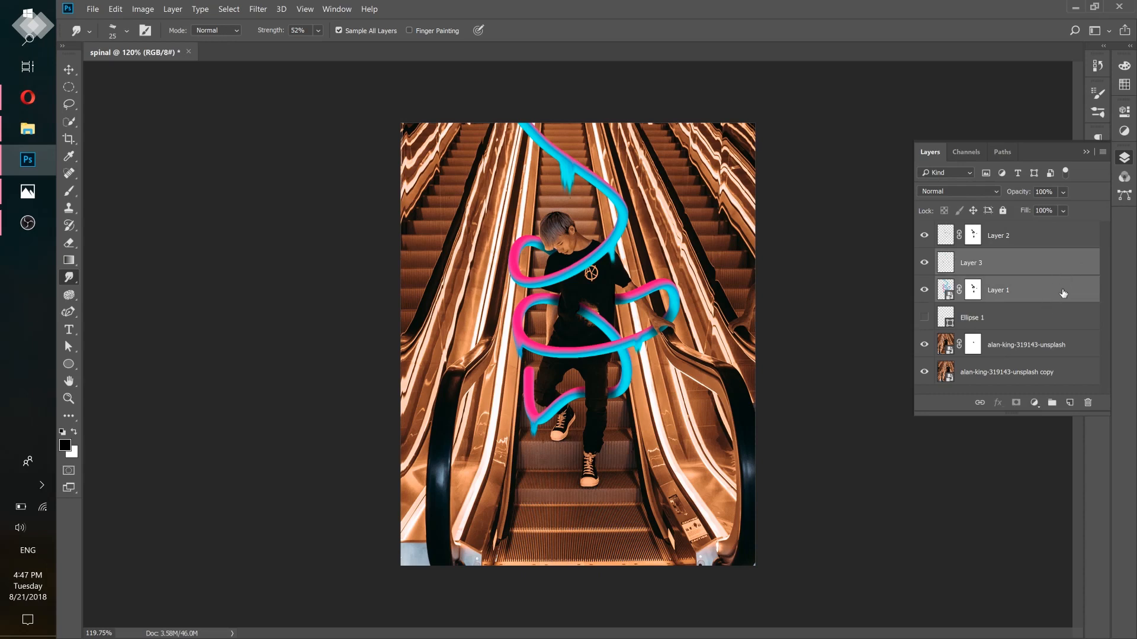
right_click(1045, 284)
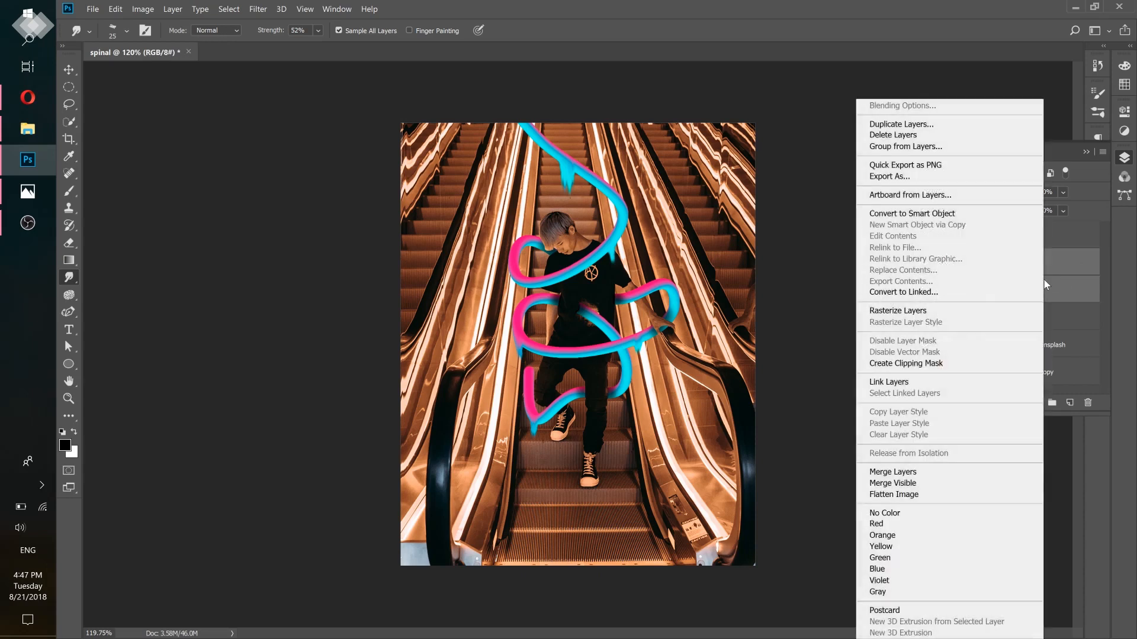
left_click(926, 215)
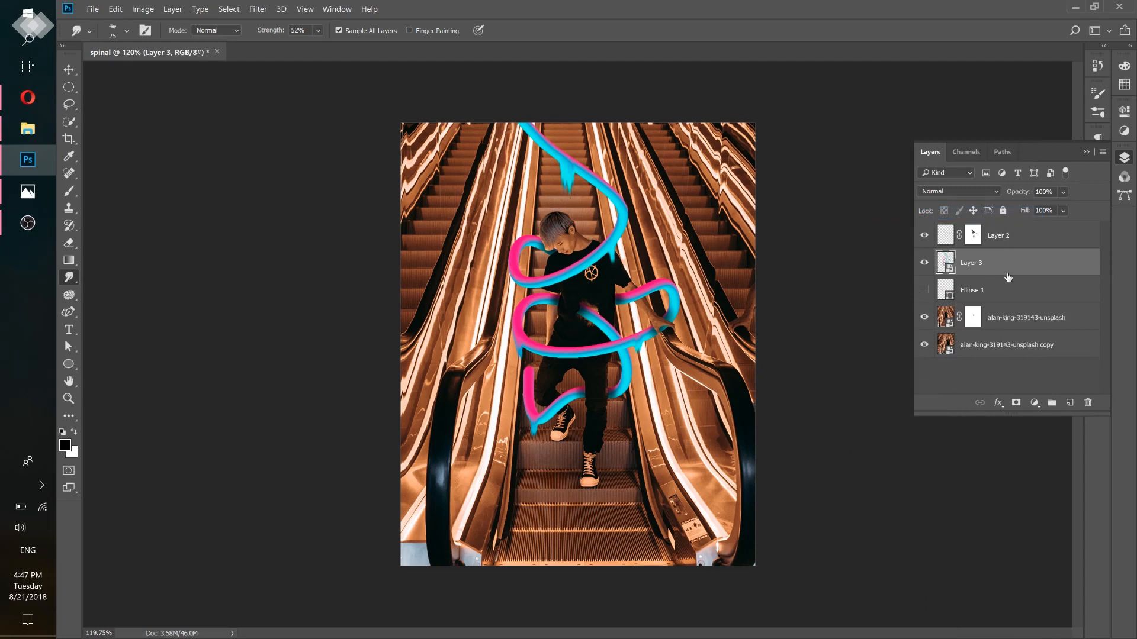
left_click(924, 267)
left_click(924, 264)
left_click(924, 264)
left_click(925, 263)
Add a Hue/Saturation adjustment layer directly above the ribbon's smart object and open its settings
left_click(1035, 404)
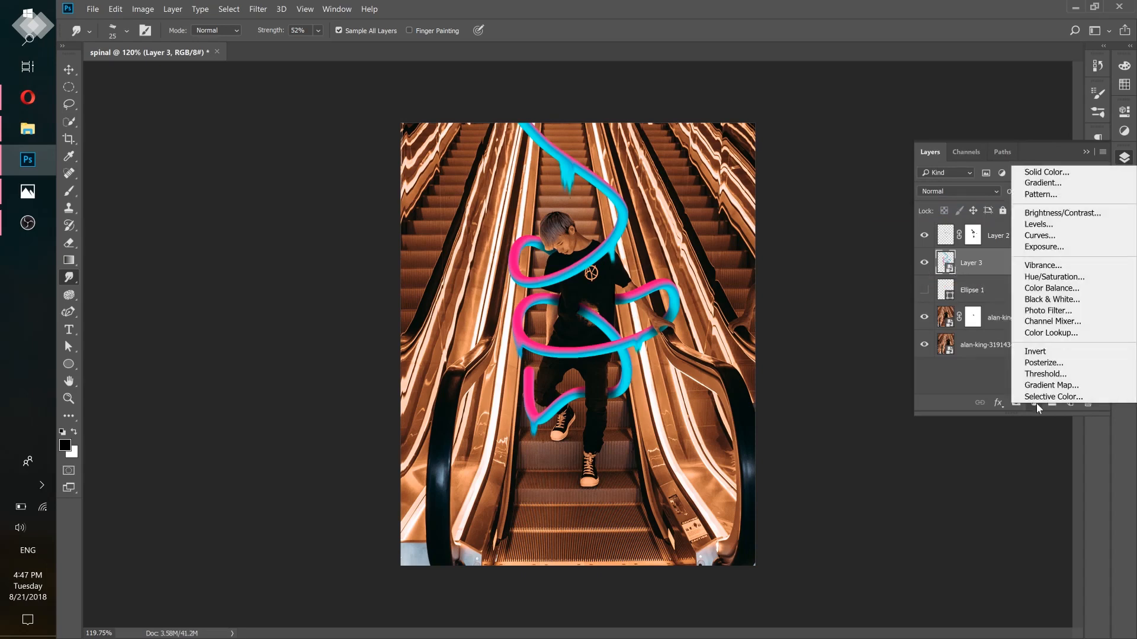
left_click(1058, 277)
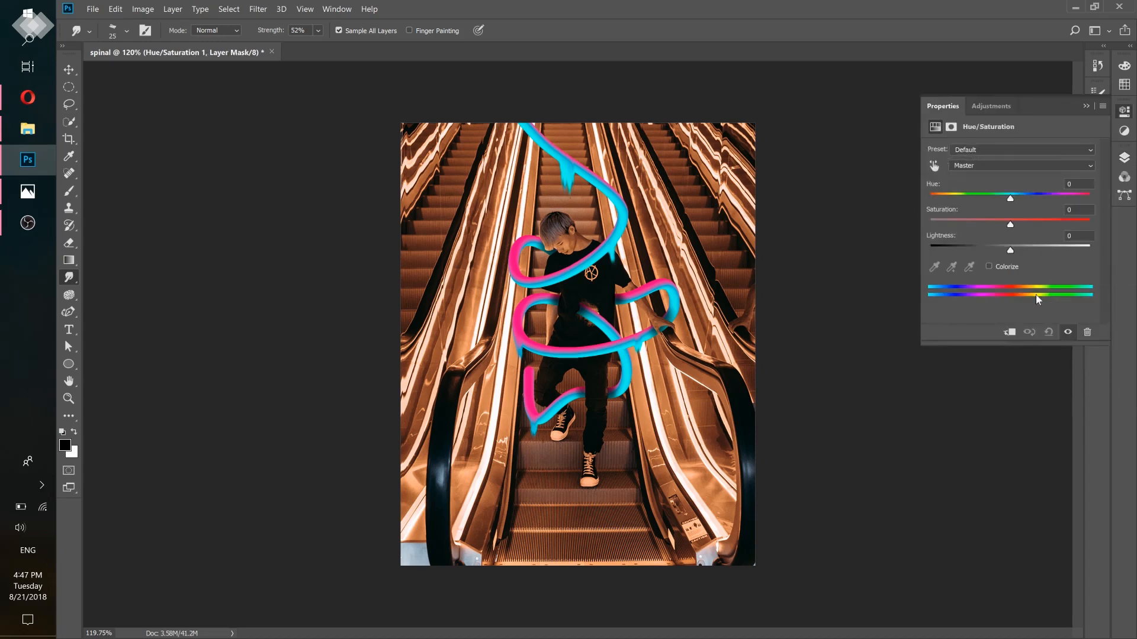
left_click(1124, 158)
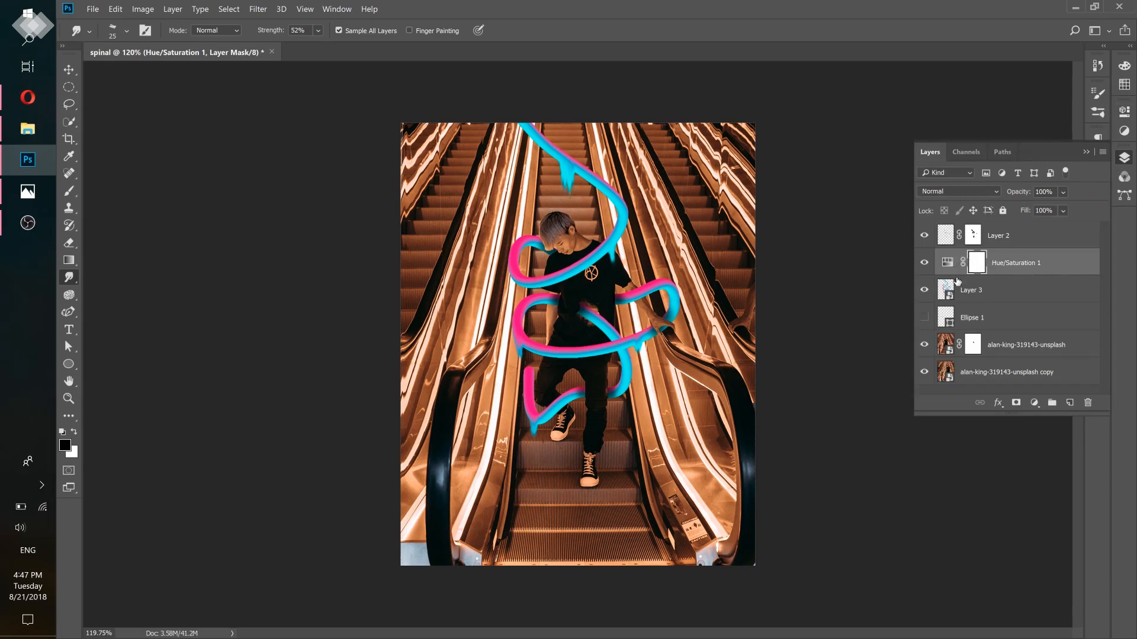
left_click(984, 296)
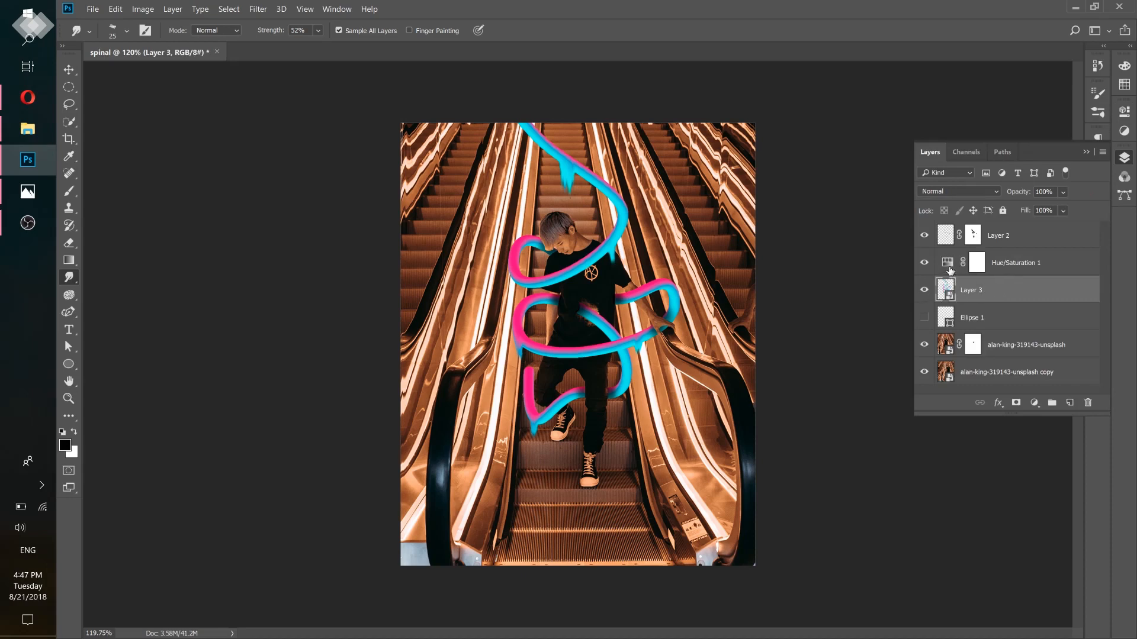
left_click(1010, 268)
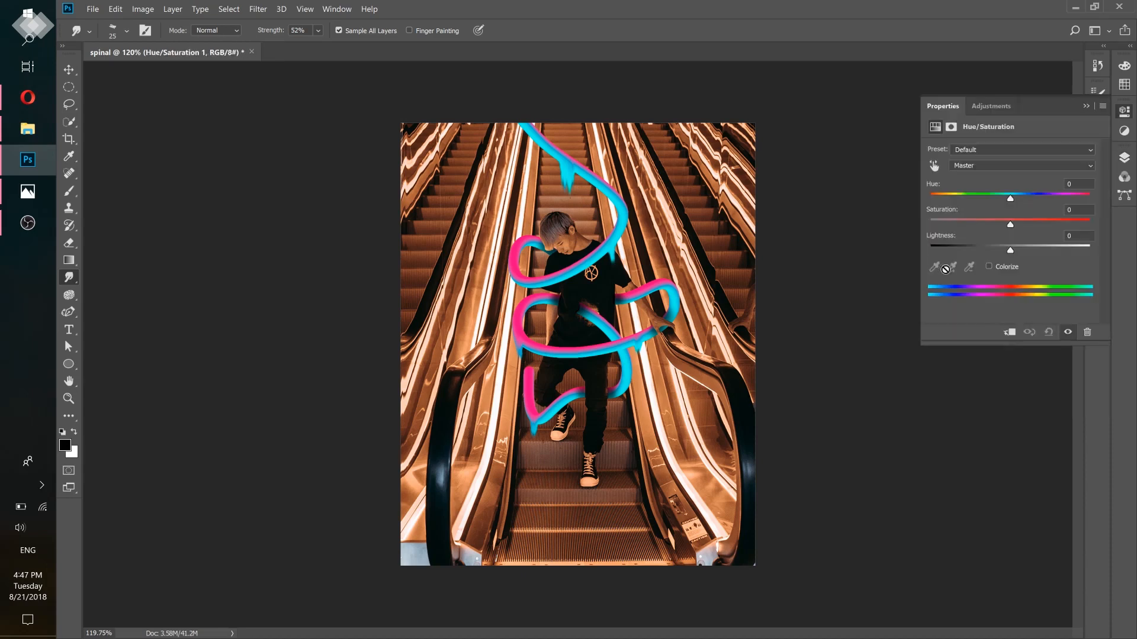
Try hue shifts of +115 and -59, clip the Hue/Saturation adjustment to Layer 3, and check the layer's visibility
left_click_drag(1010, 198, 1069, 198)
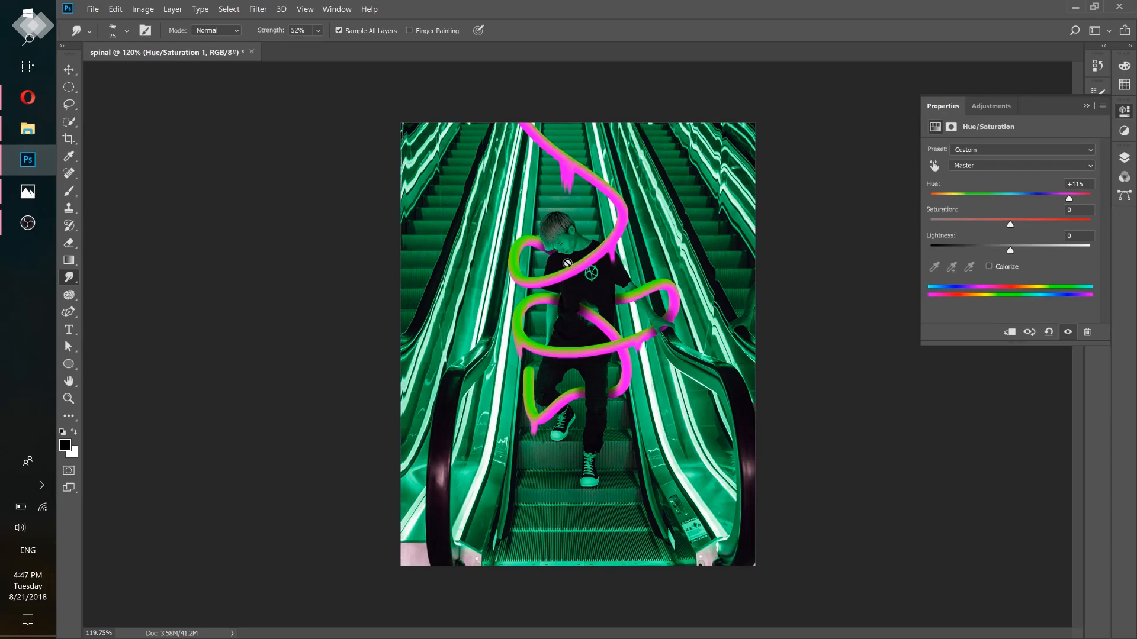
left_click_drag(1010, 198, 971, 203)
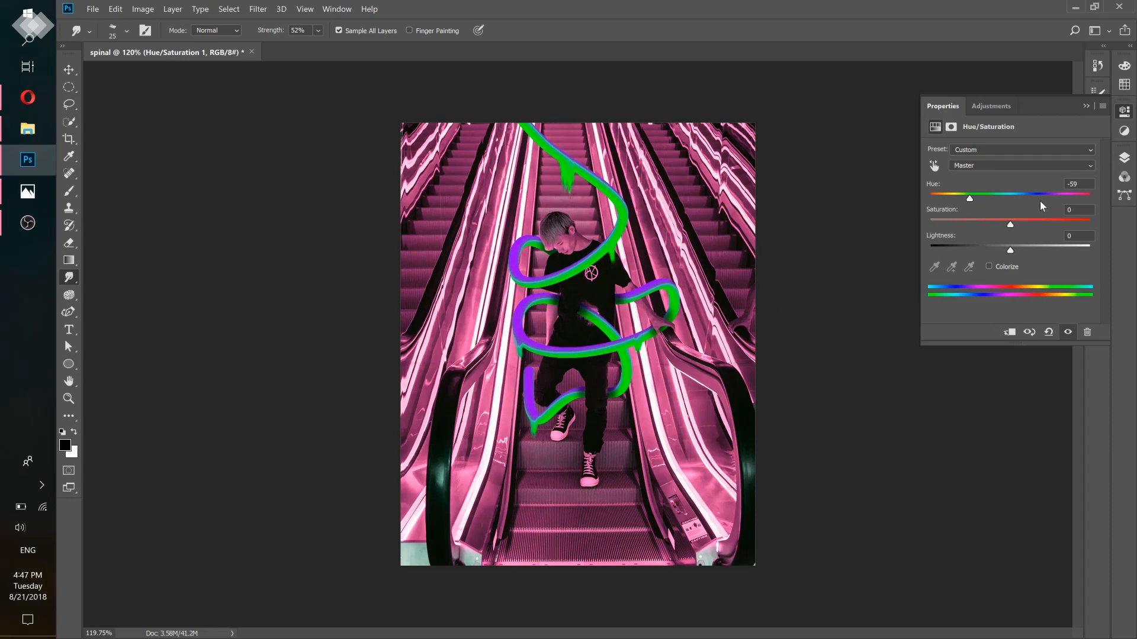
left_click(1009, 333)
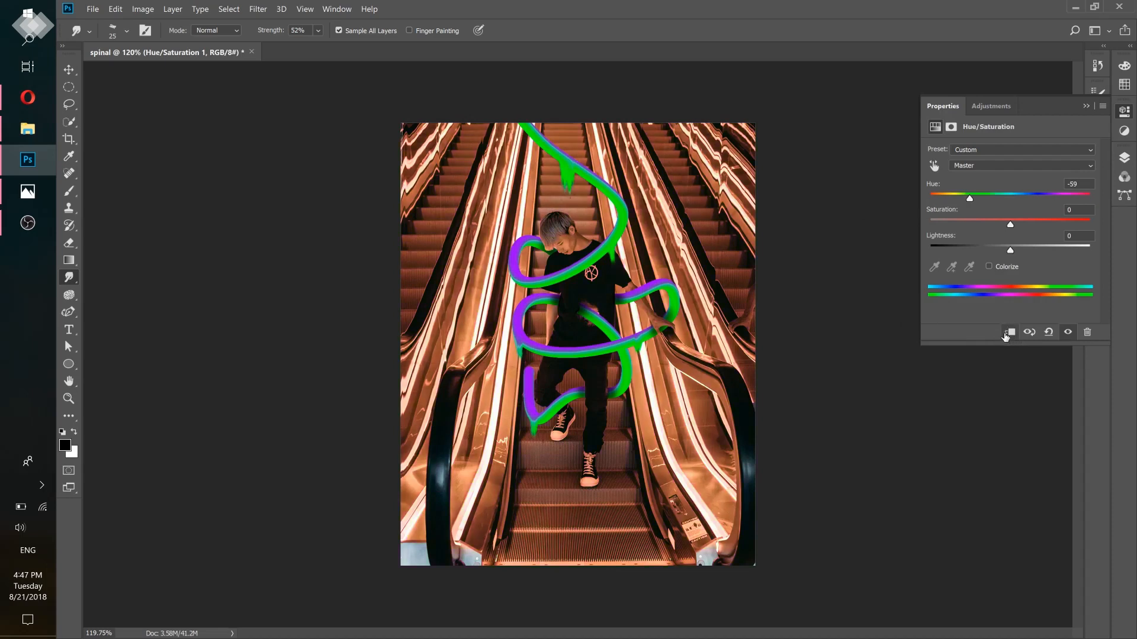
left_click(1125, 159)
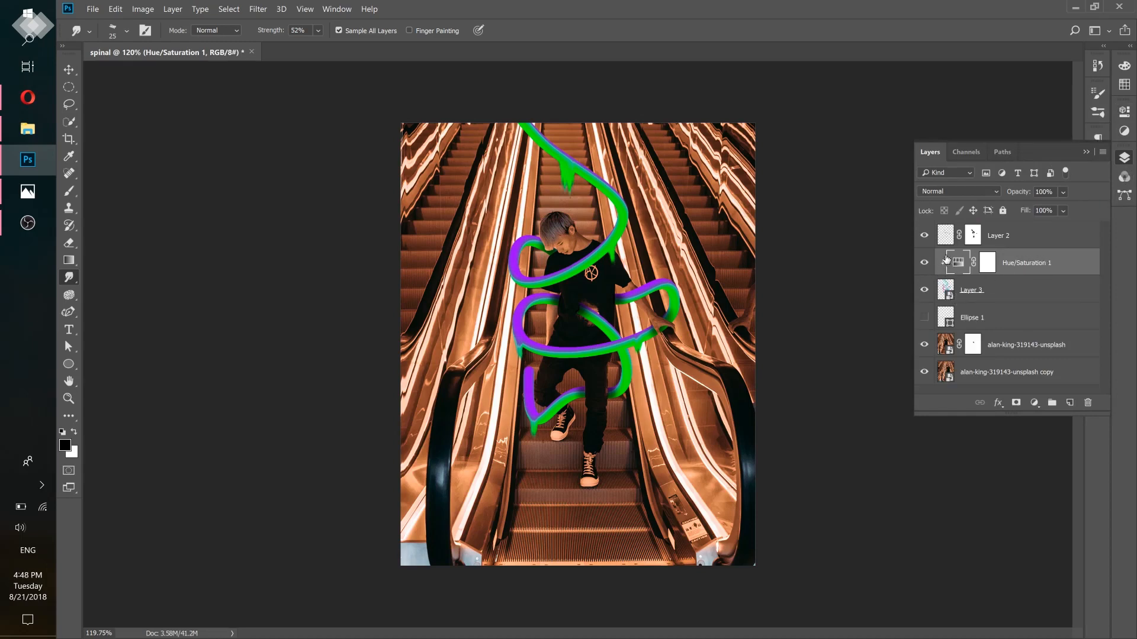
left_click(1011, 291)
left_click(925, 289)
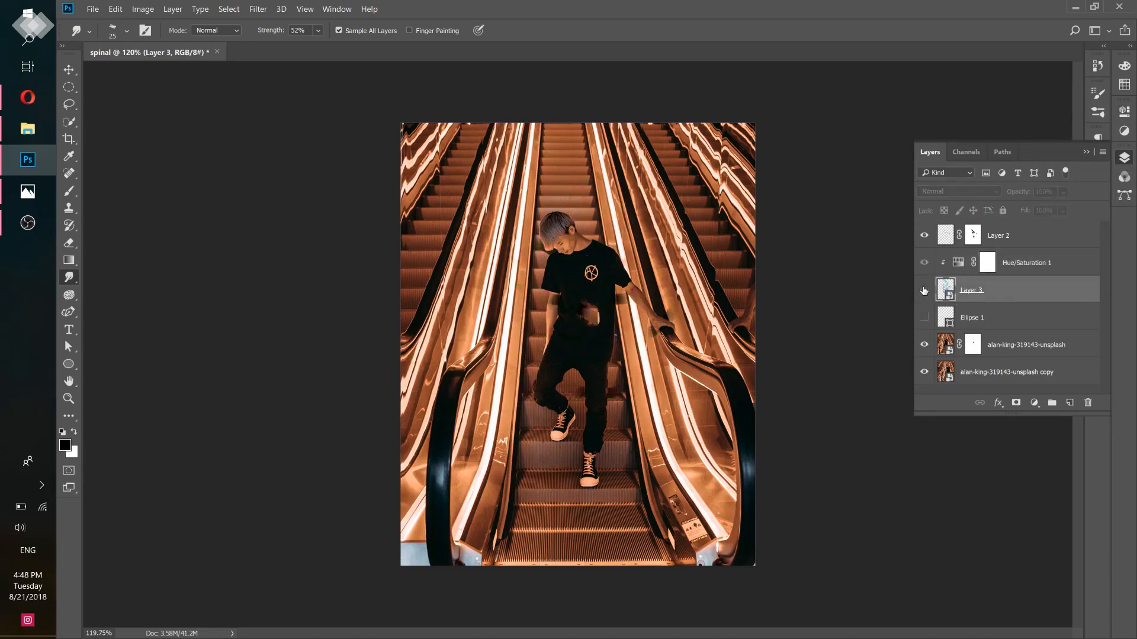
left_click(924, 289)
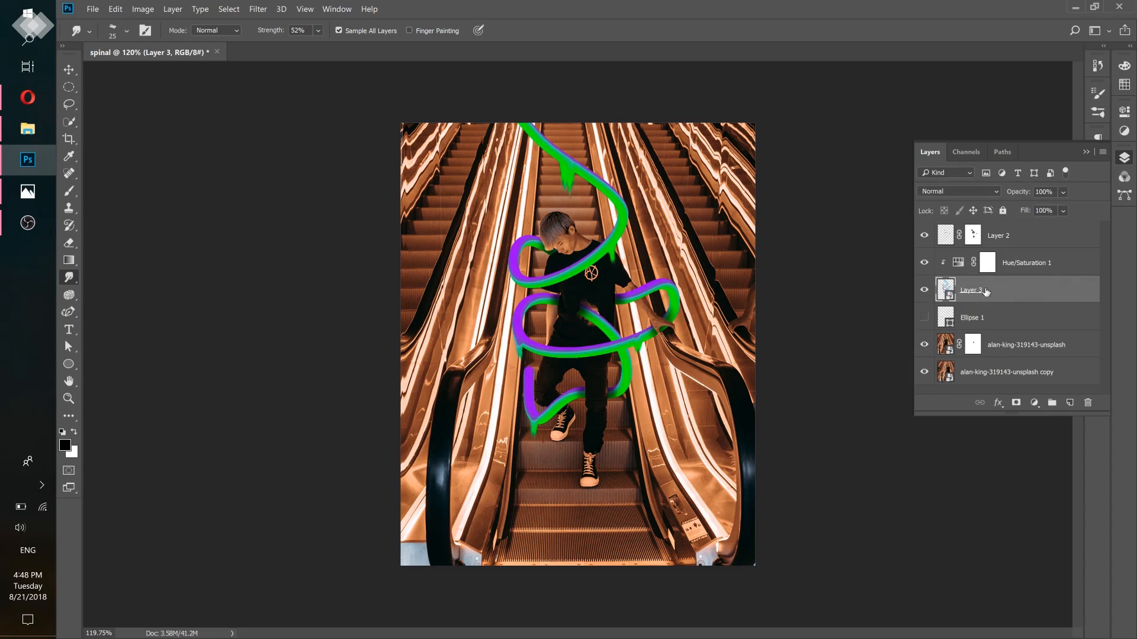
Try a hue of +149, set it to -157, and compare the ribbon with the reference picture in Photos
double_click(957, 262)
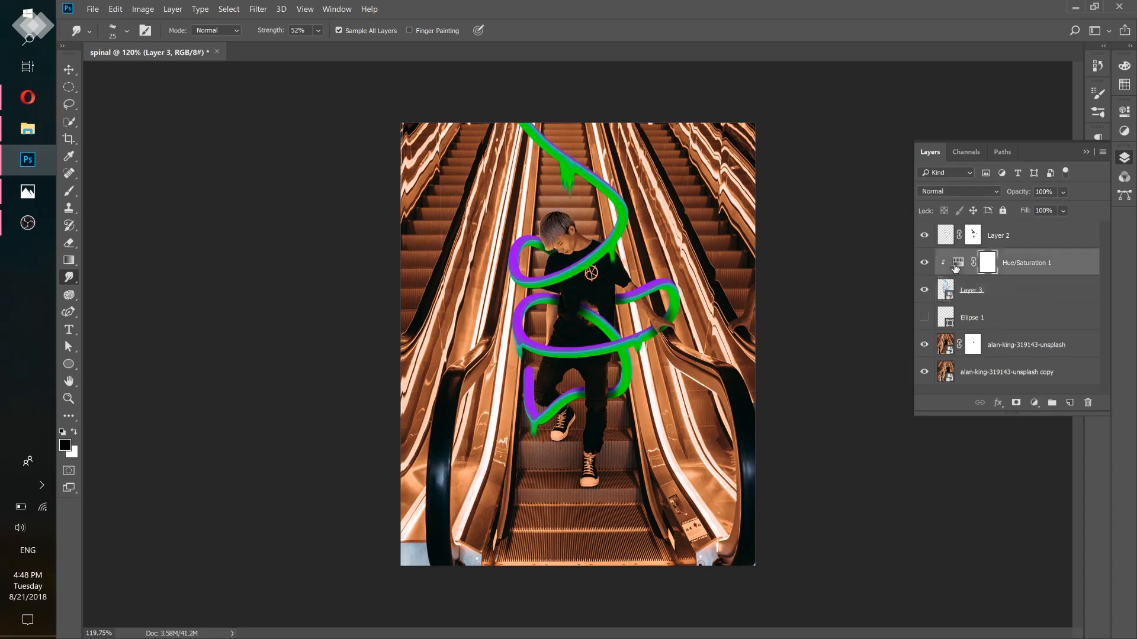
mouse_move(994, 193)
left_mouse_down()
mouse_move(1082, 199)
mouse_move(938, 204)
mouse_move(1081, 201)
left_mouse_up()
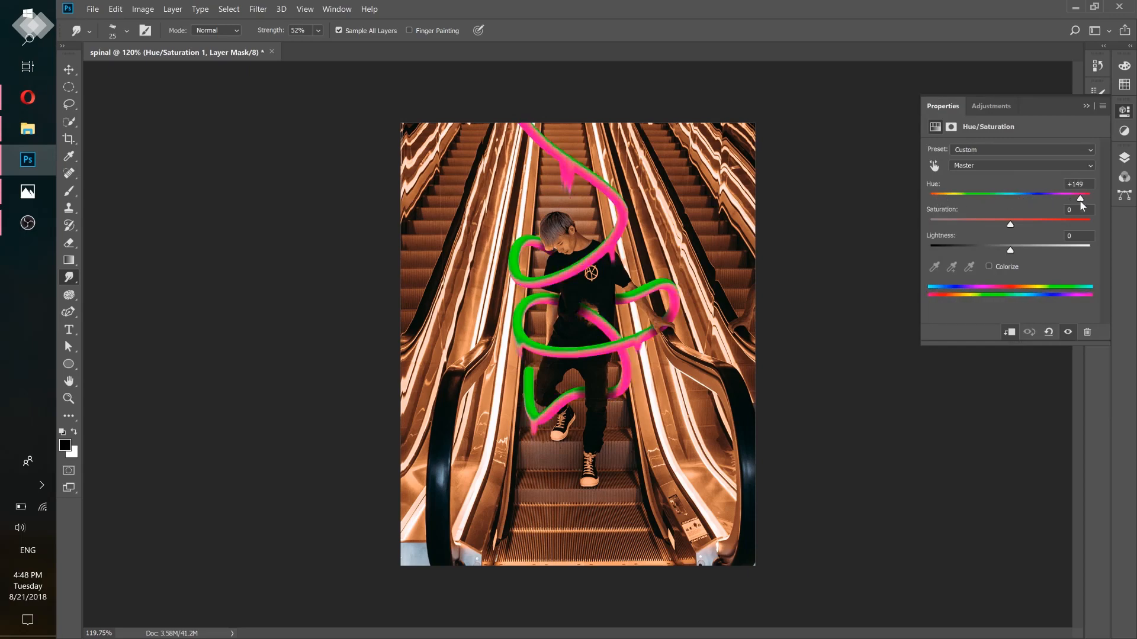
left_click(28, 191)
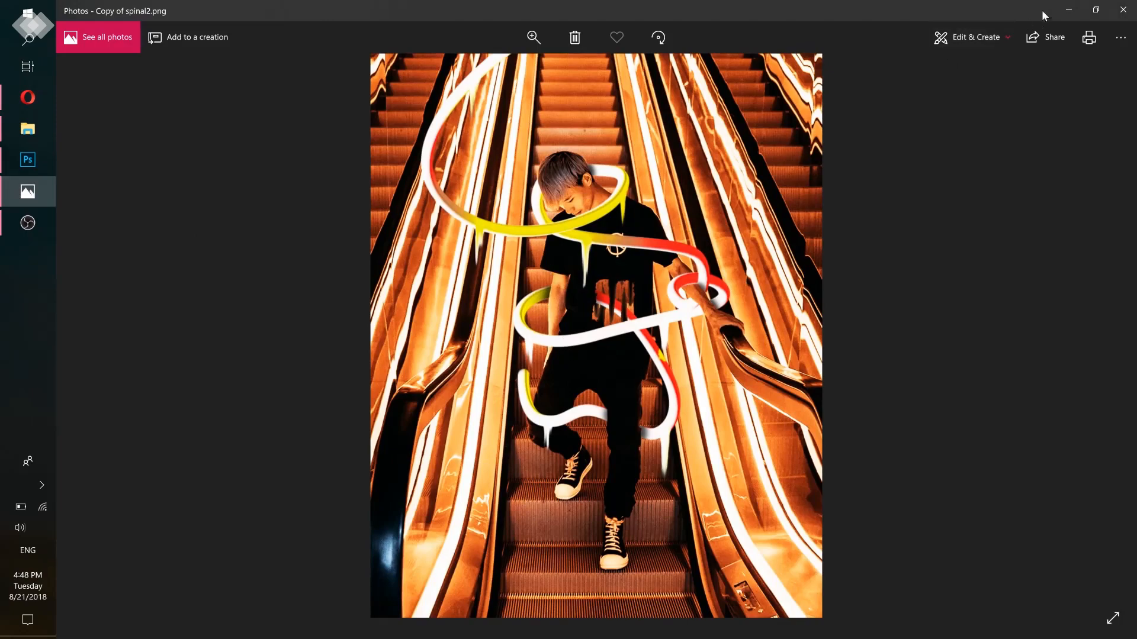
left_click(1068, 11)
mouse_move(1011, 198)
left_mouse_down()
mouse_move(937, 200)
mouse_move(1083, 196)
mouse_move(937, 205)
left_mouse_up()
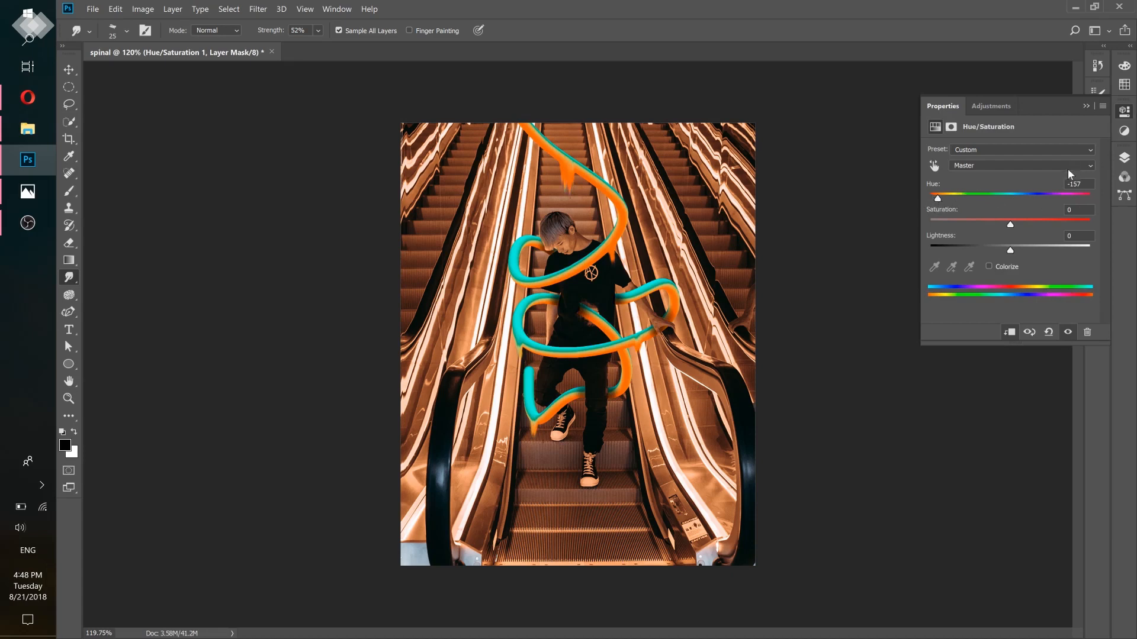
mouse_move(1010, 225)
left_mouse_down()
mouse_move(1082, 225)
mouse_move(1017, 221)
left_mouse_up()
left_click(1124, 157)
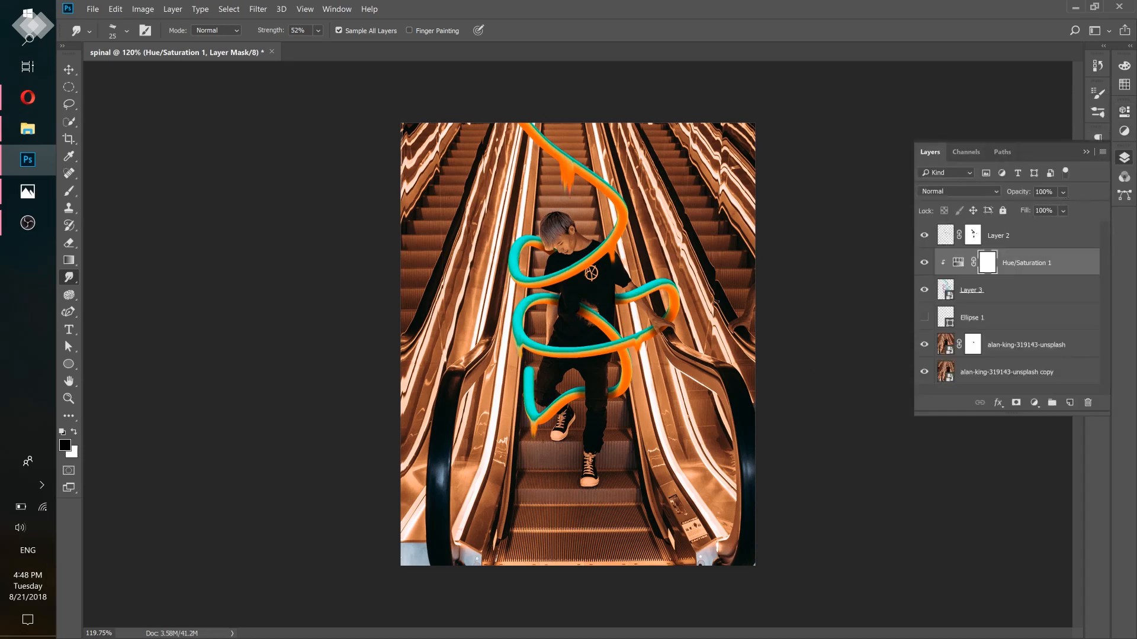
left_click(28, 192)
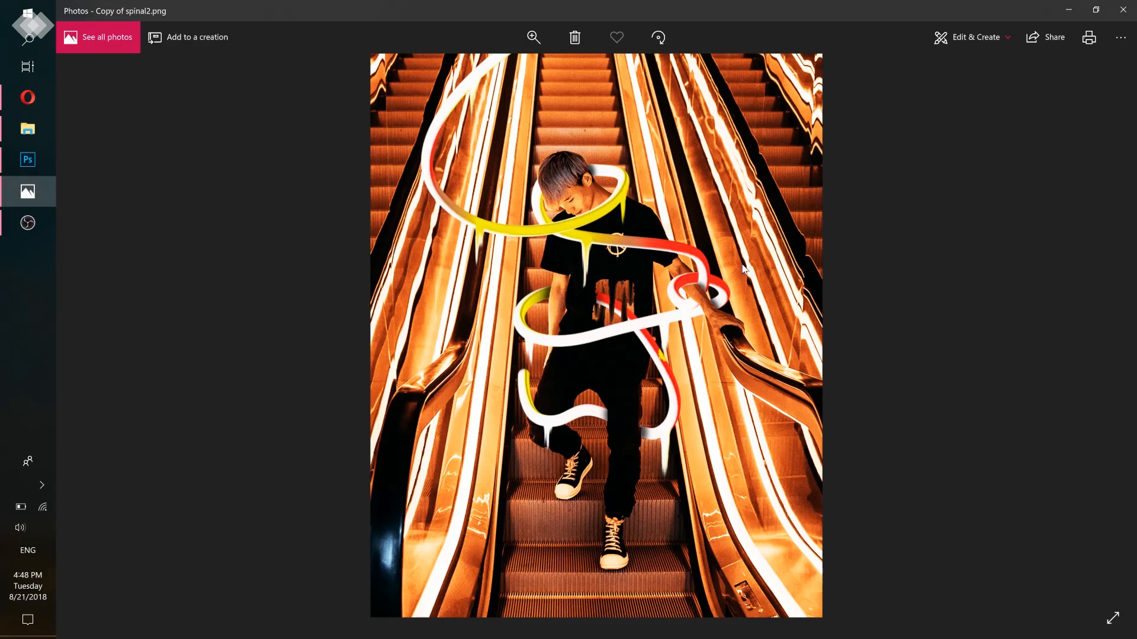
left_click(1068, 10)
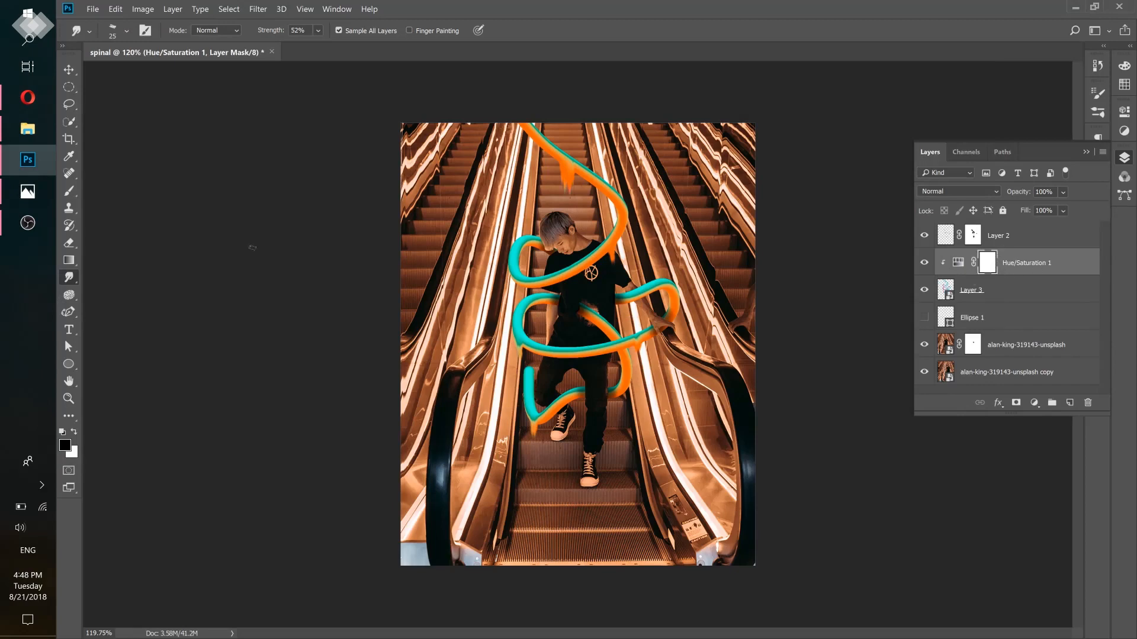
Draw a black-to-white linear gradient downward on the Hue/Saturation mask across the man's torso, and toggle the adjustment to compare
left_click(69, 261)
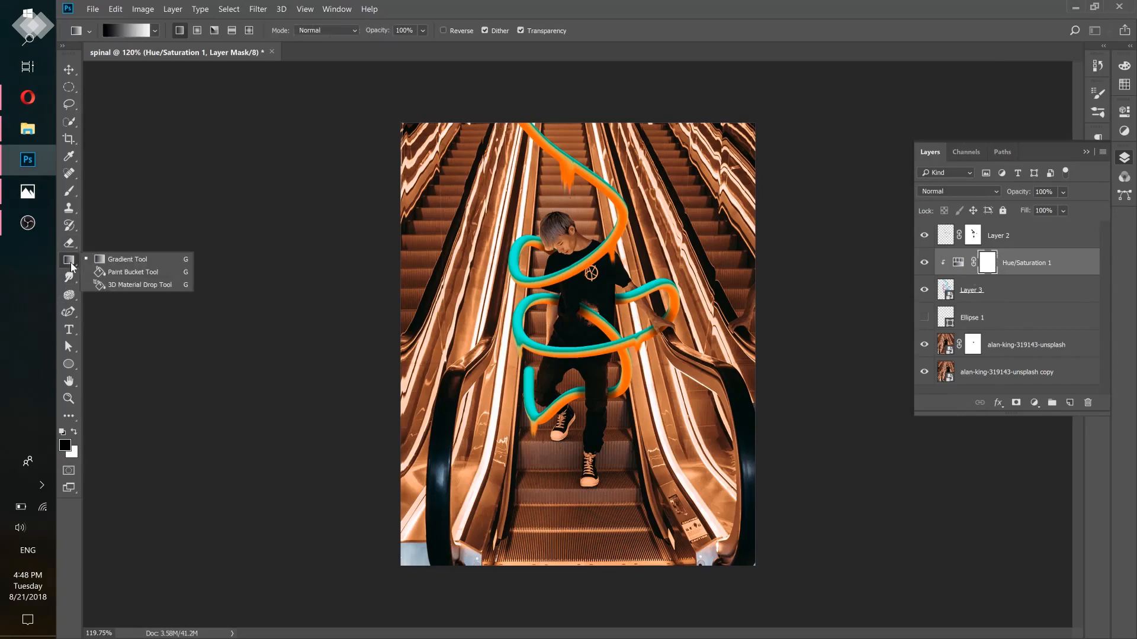
left_click(122, 262)
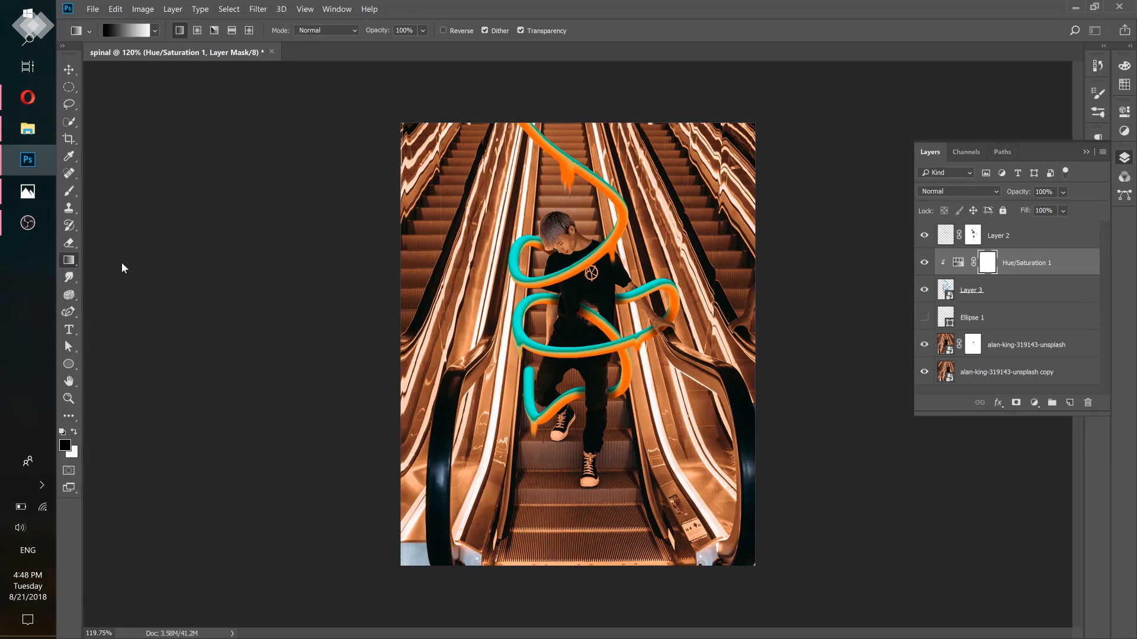
left_click(156, 30)
left_click(86, 57)
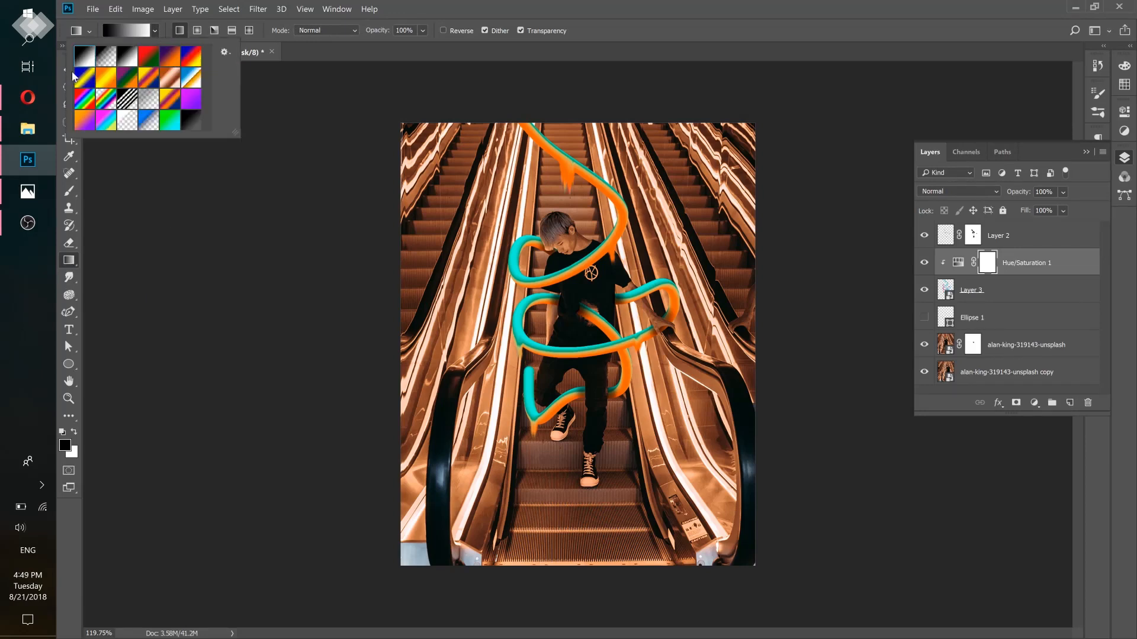
left_click(466, 4)
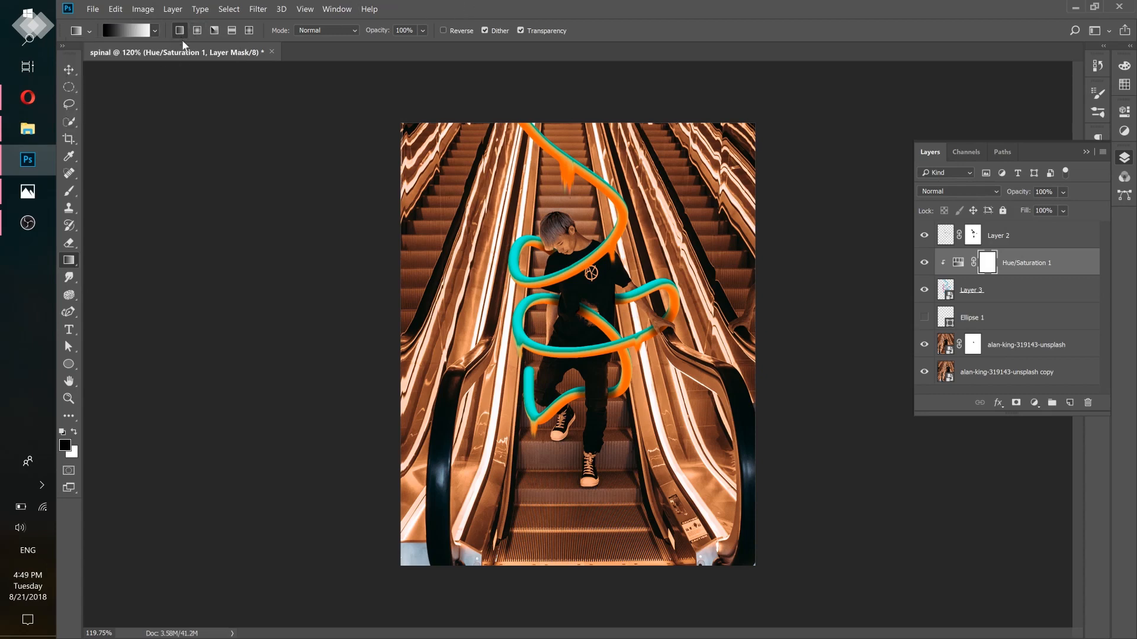
left_click(214, 30)
left_click_drag(564, 283, 562, 323)
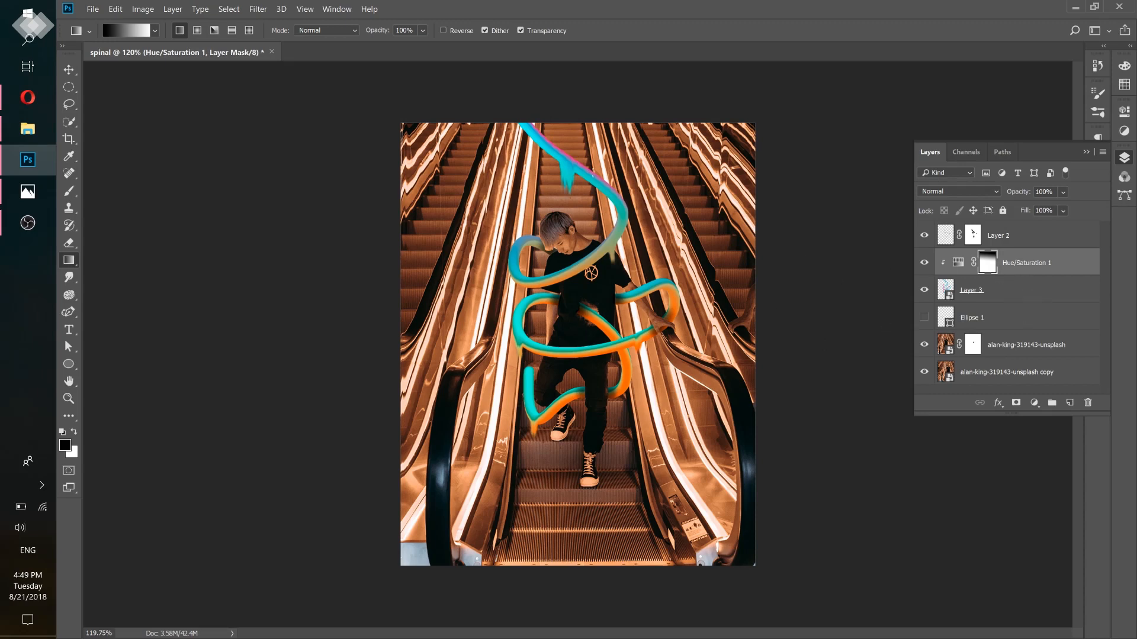
left_click(923, 263)
left_click(923, 263)
left_click(924, 264)
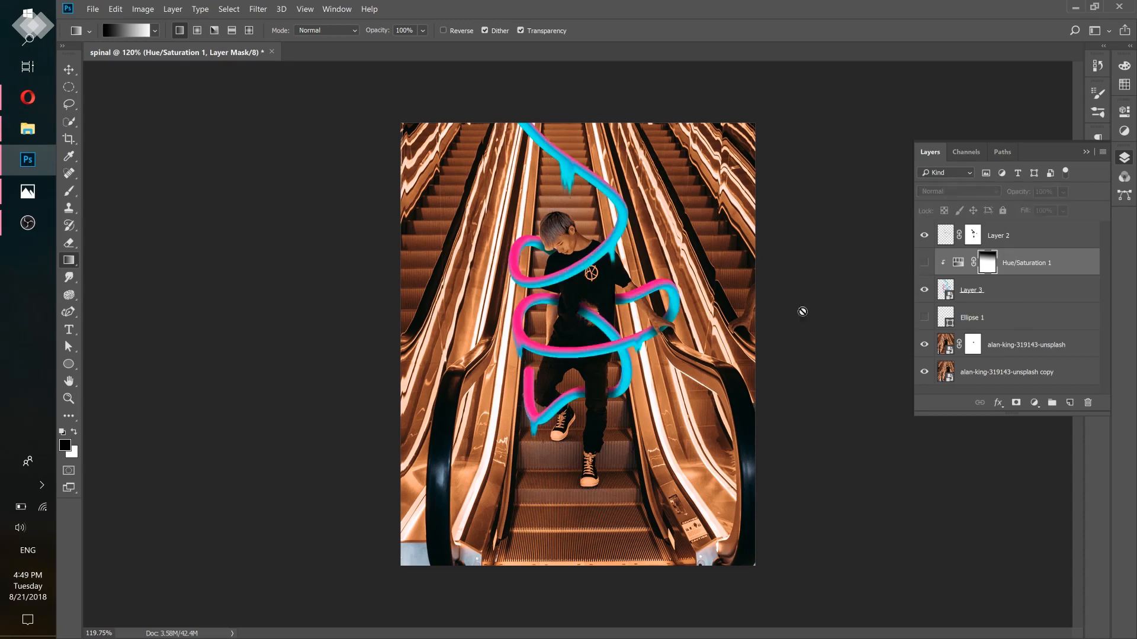
left_click(926, 268)
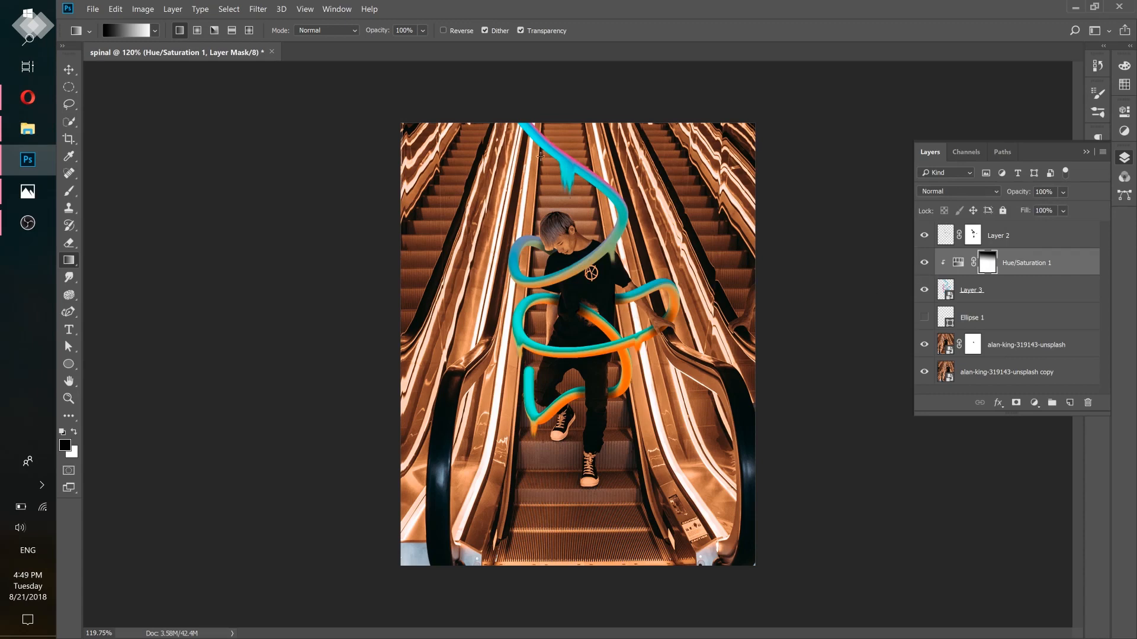
Try diagonal and upward gradients on the Hue/Saturation mask, and redraw it downward from the ribbon's upper stretch to the man's waist
left_click_drag(467, 222, 658, 335)
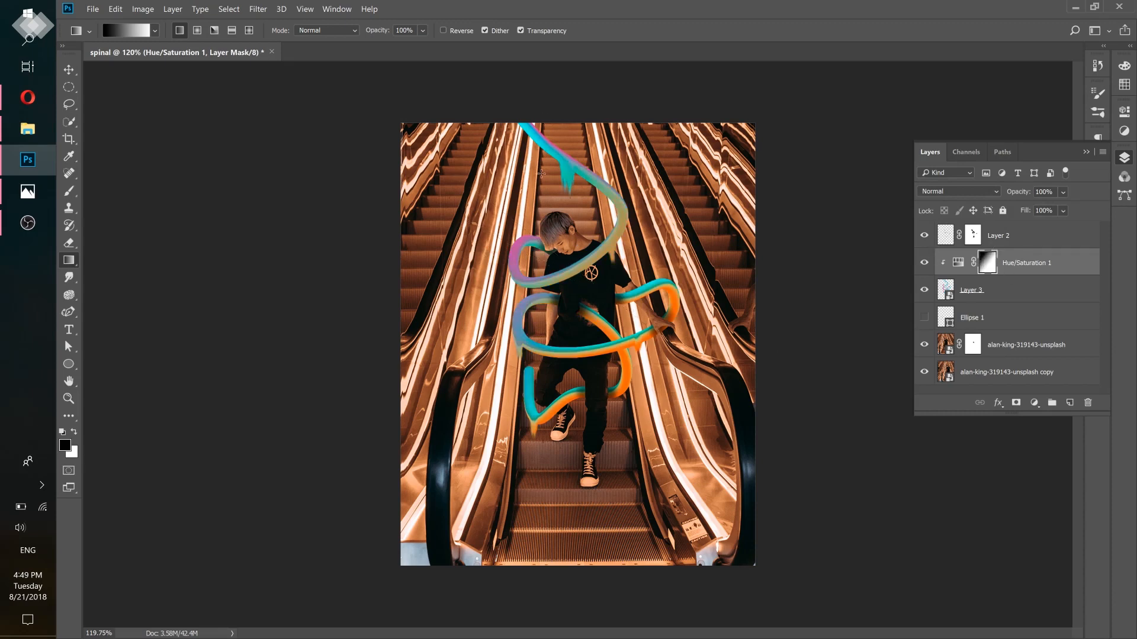
mouse_move(597, 557)
left_mouse_down()
mouse_move(589, 283)
mouse_move(574, 268)
left_mouse_up()
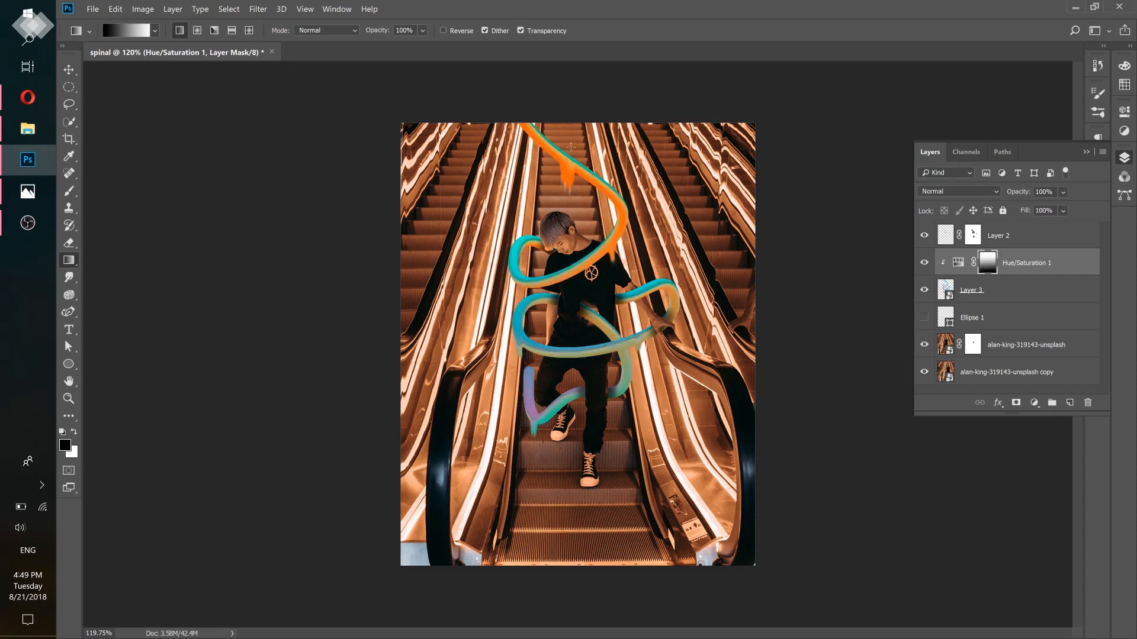
left_click_drag(570, 146, 569, 360)
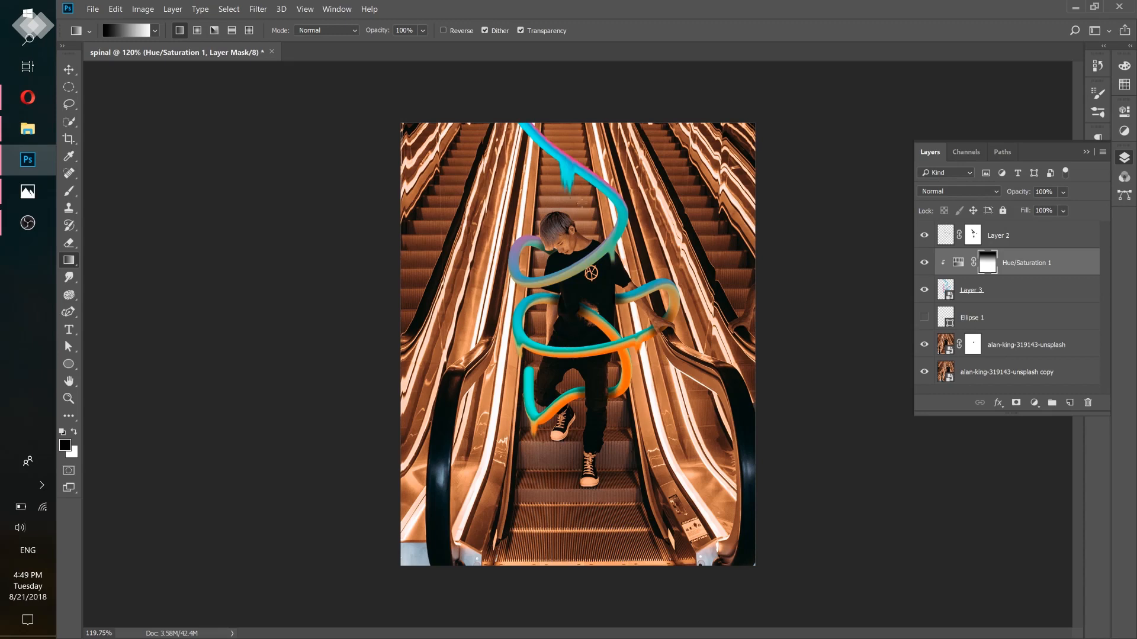
Redraw the Hue/Saturation mask's gradient downward from the man's neck, first past his feet and again only to his hips
left_click_drag(583, 237, 568, 515)
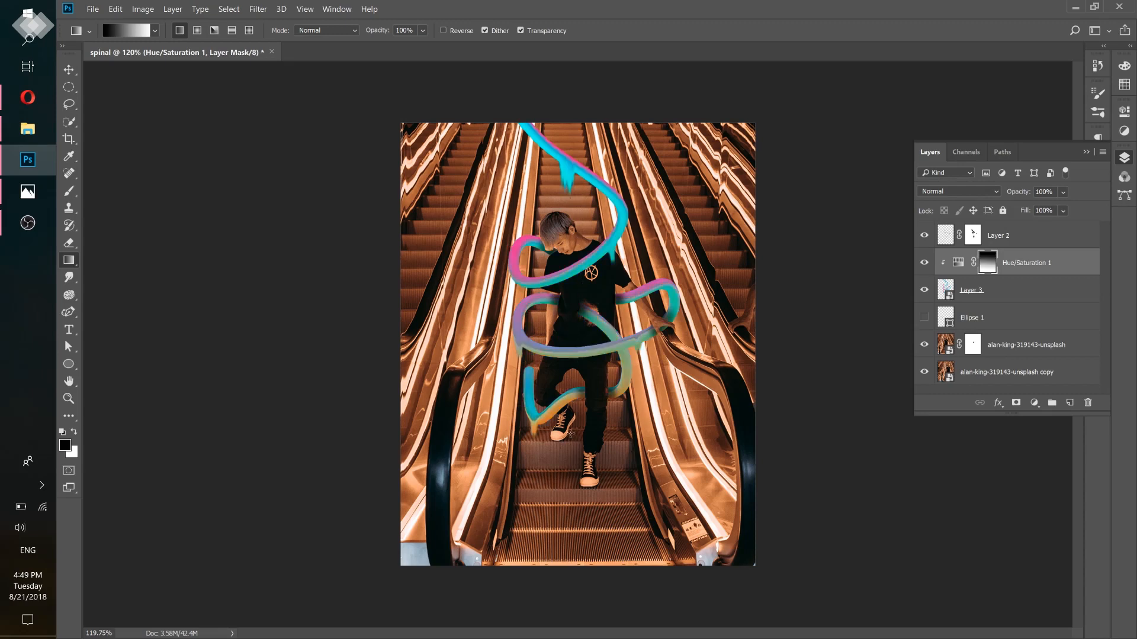
left_click_drag(572, 236, 563, 345)
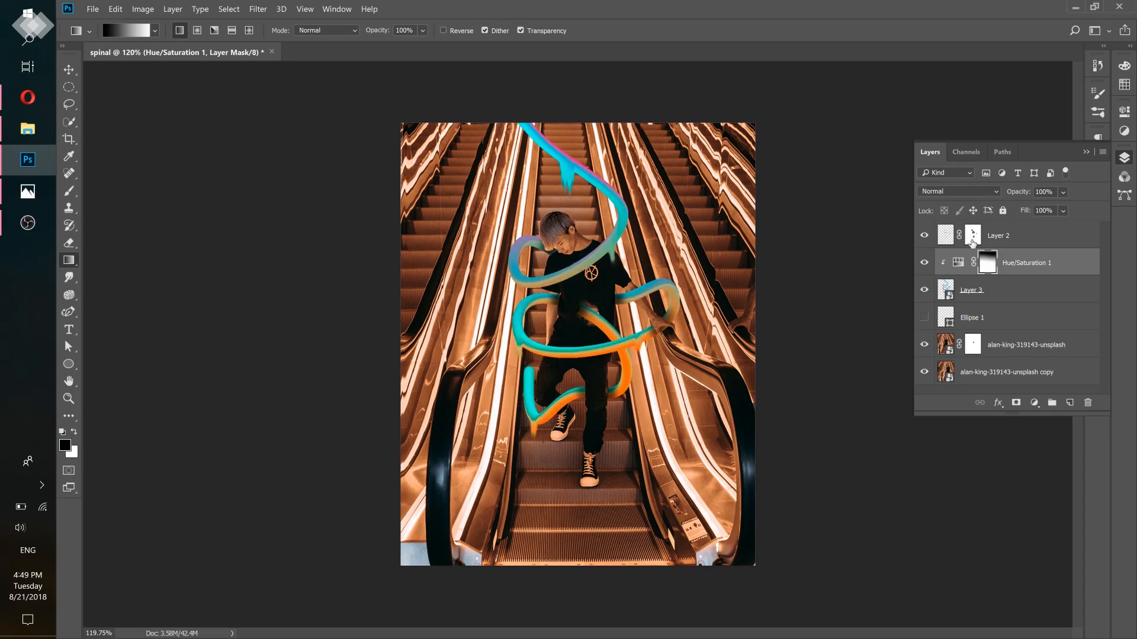
Try a hue of +180 on the ribbon's adjustment, set it to -166, and compare the result with the reference picture in Photos
double_click(962, 266)
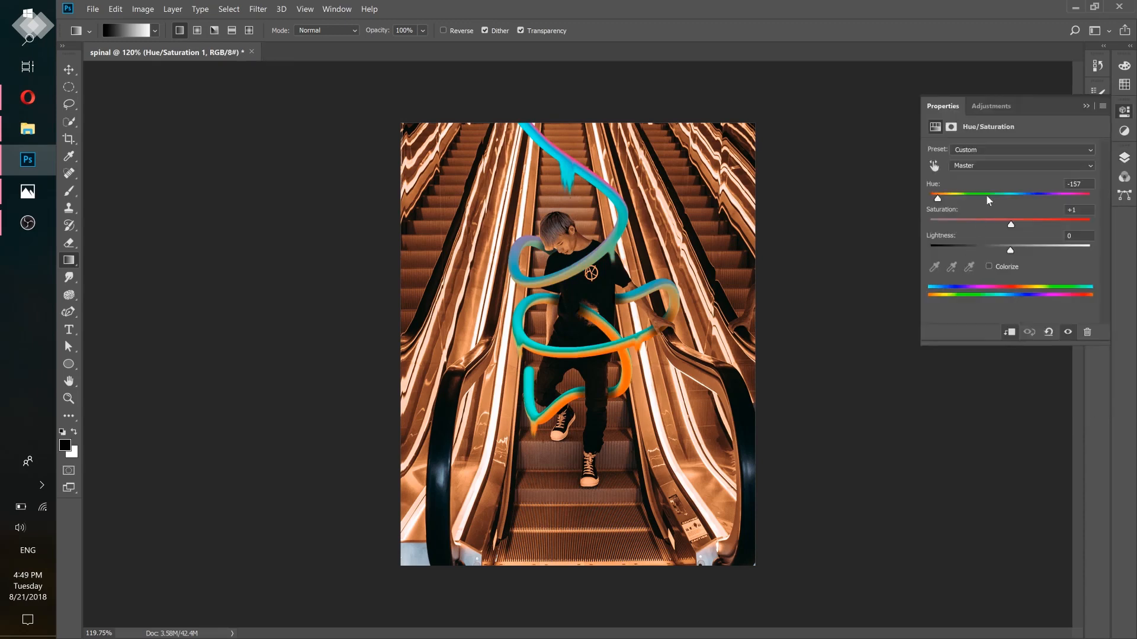
left_click_drag(986, 195, 1103, 196)
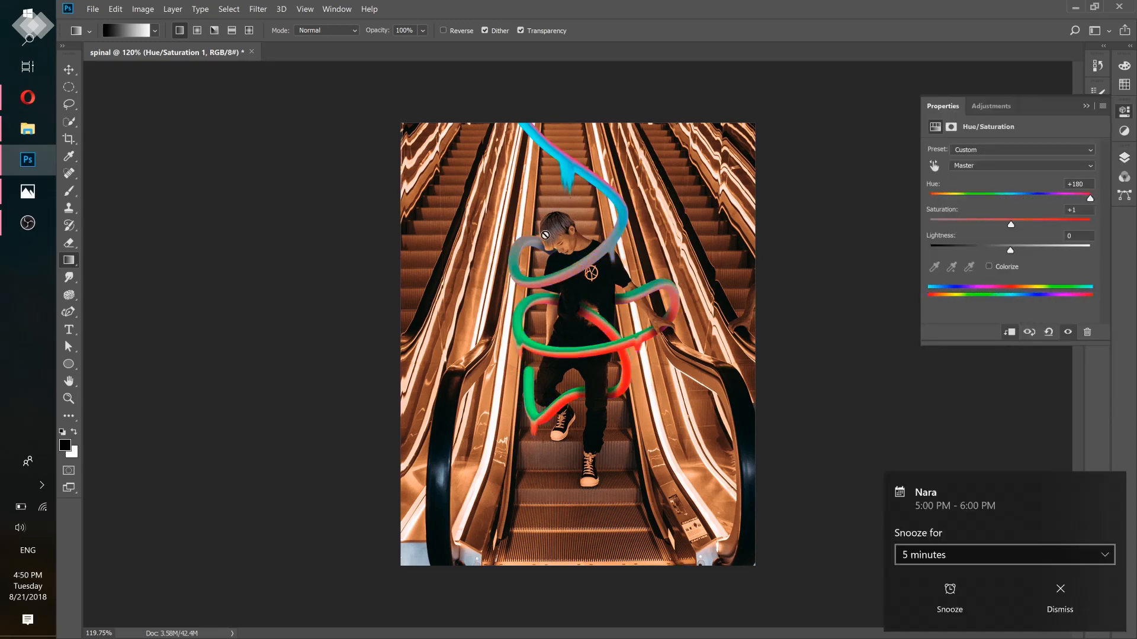
left_click(1066, 607)
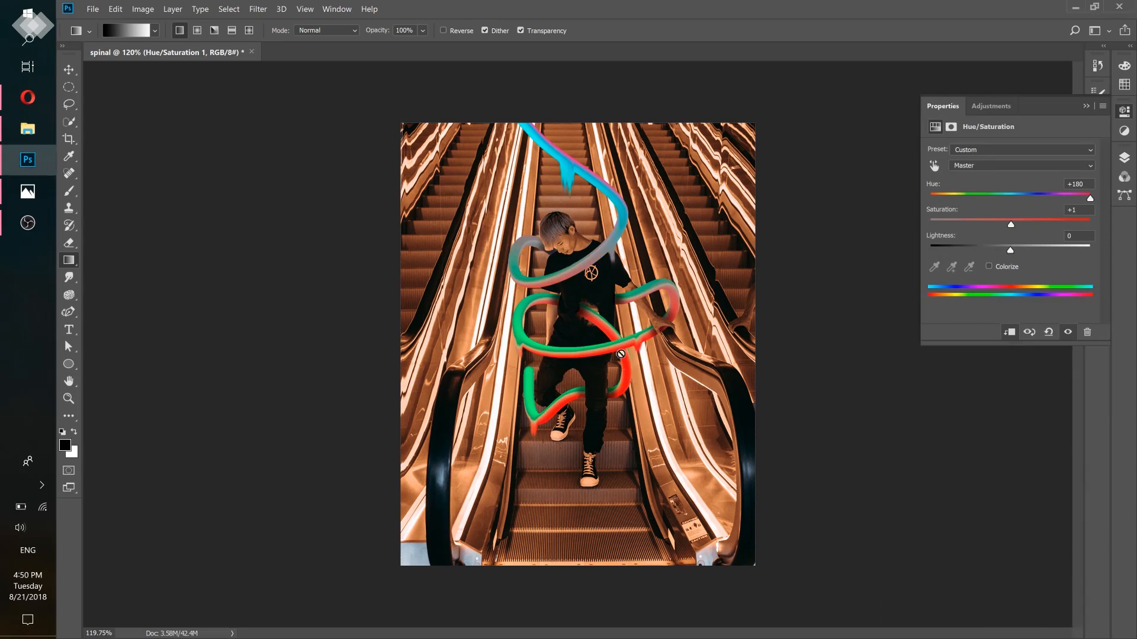
left_click_drag(996, 194, 935, 200)
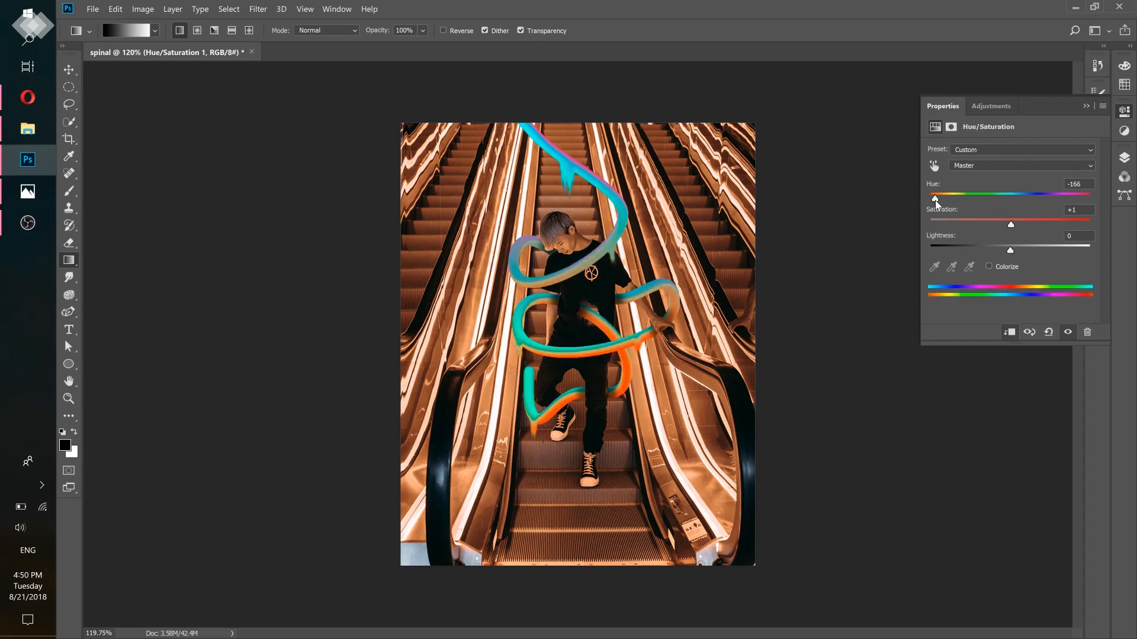
left_click(1125, 158)
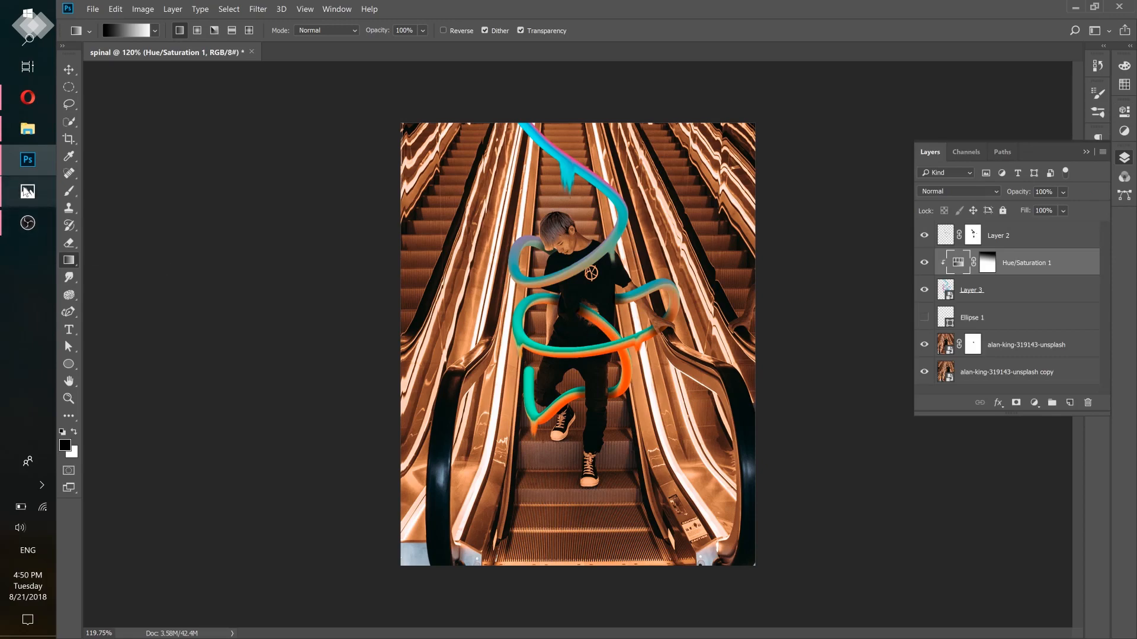
left_click(26, 190)
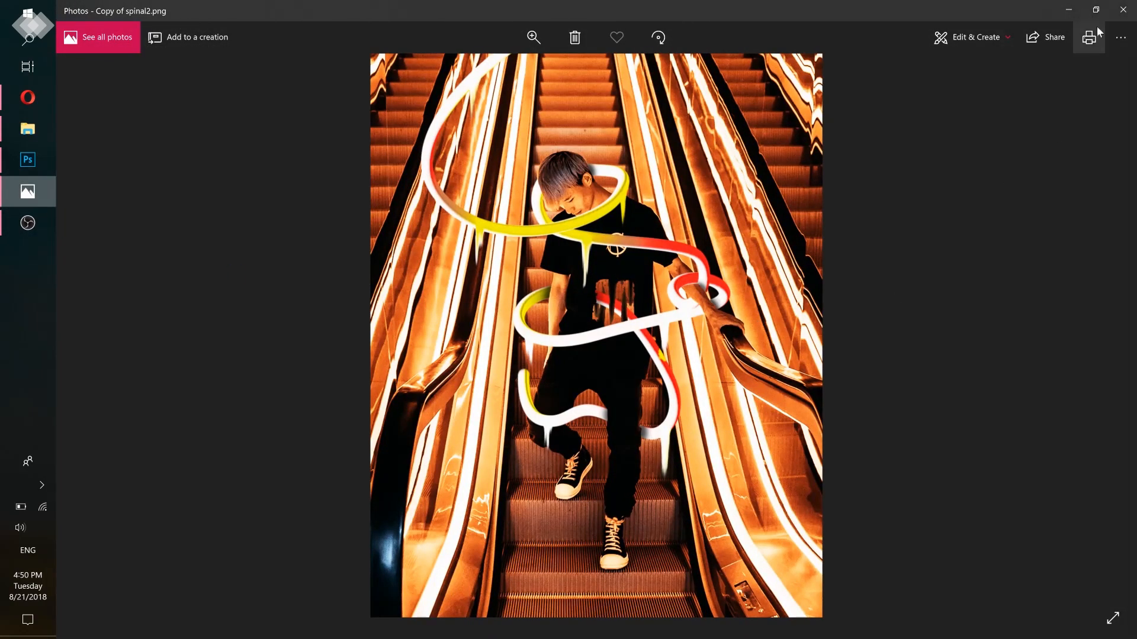
left_click(1064, 15)
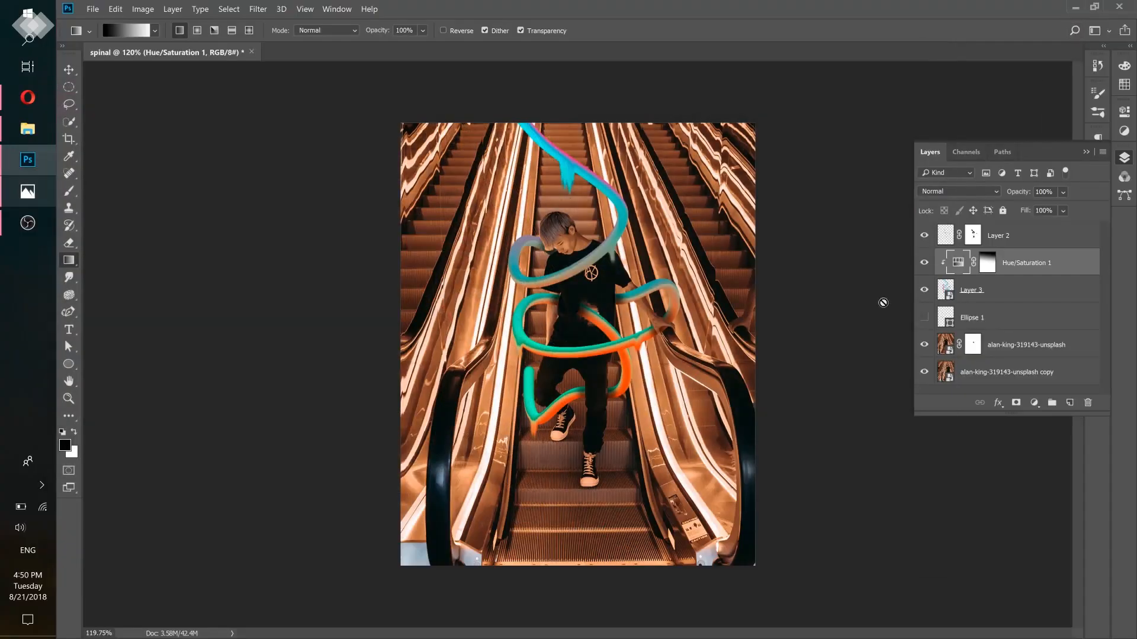
Add a Brightness/Contrast adjustment directly above the alan-king-319143-unsplash layer with brightness 83 and contrast 56
left_click(1026, 370)
left_click(1026, 354)
left_click(1034, 403)
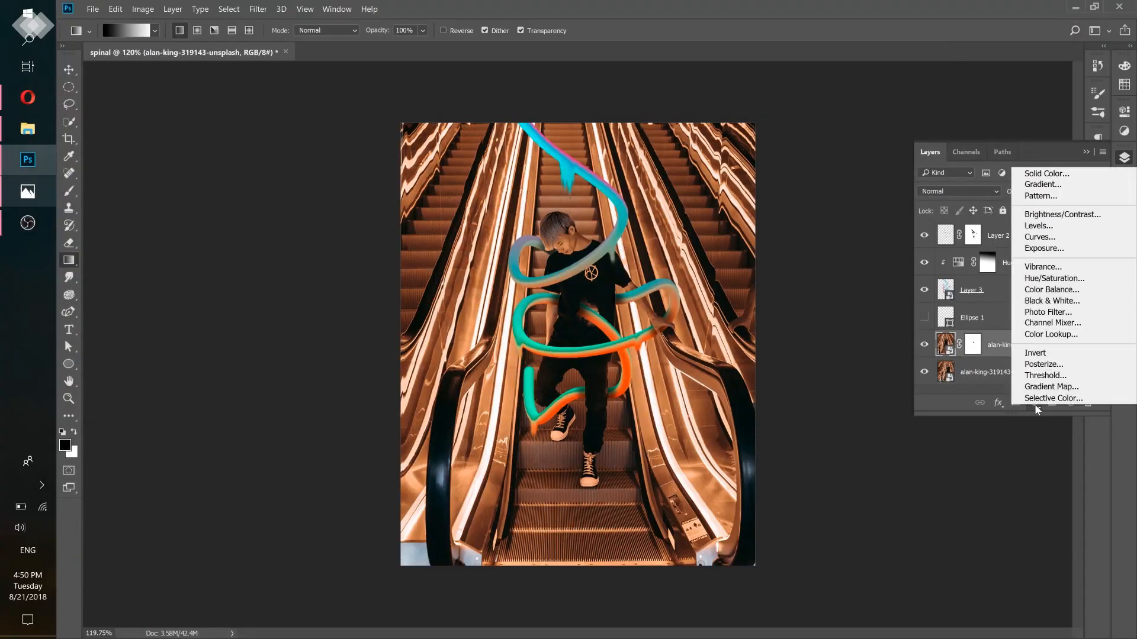
left_click(1043, 214)
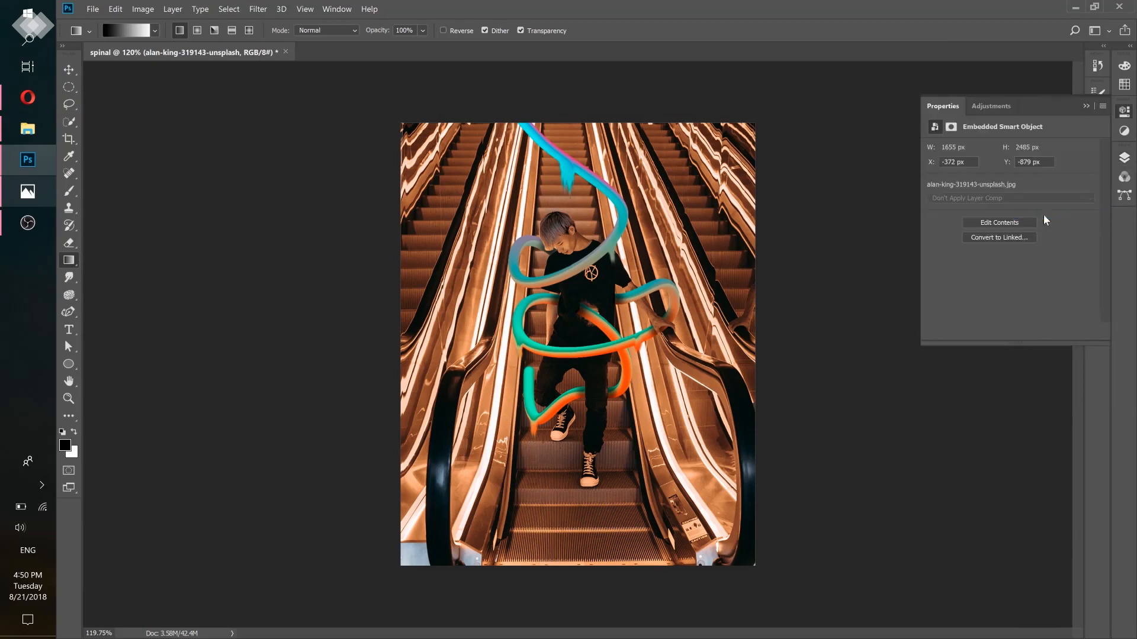
left_click_drag(1028, 183, 1055, 209)
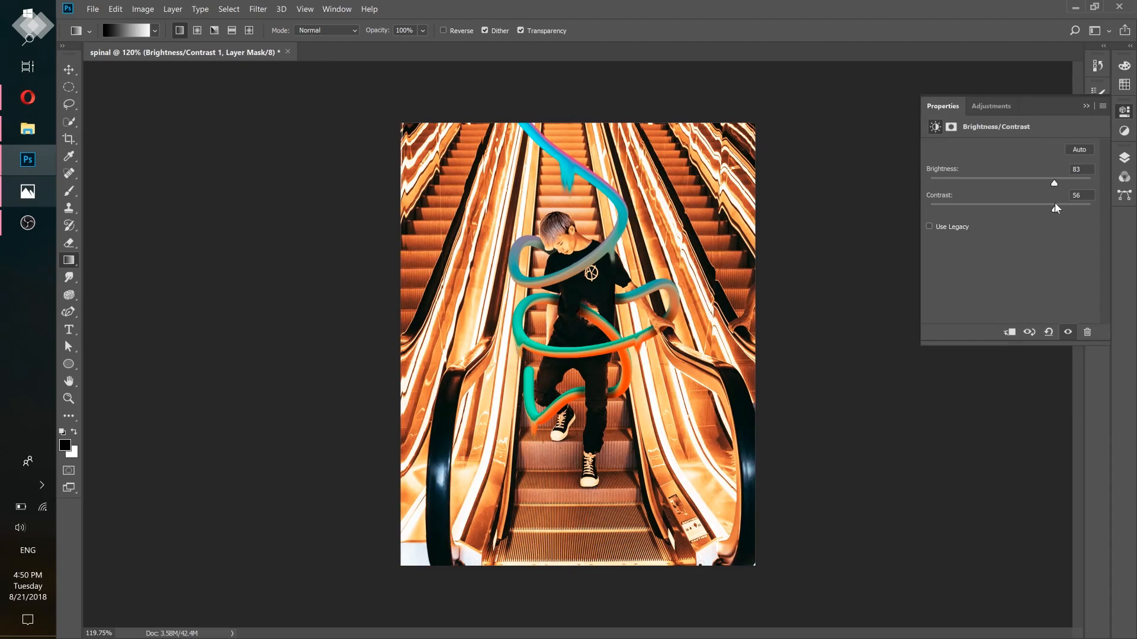
Move the Brightness/Contrast adjustment to the top of the layer stack and set its brightness to 53 and contrast to 22
left_click(1124, 157)
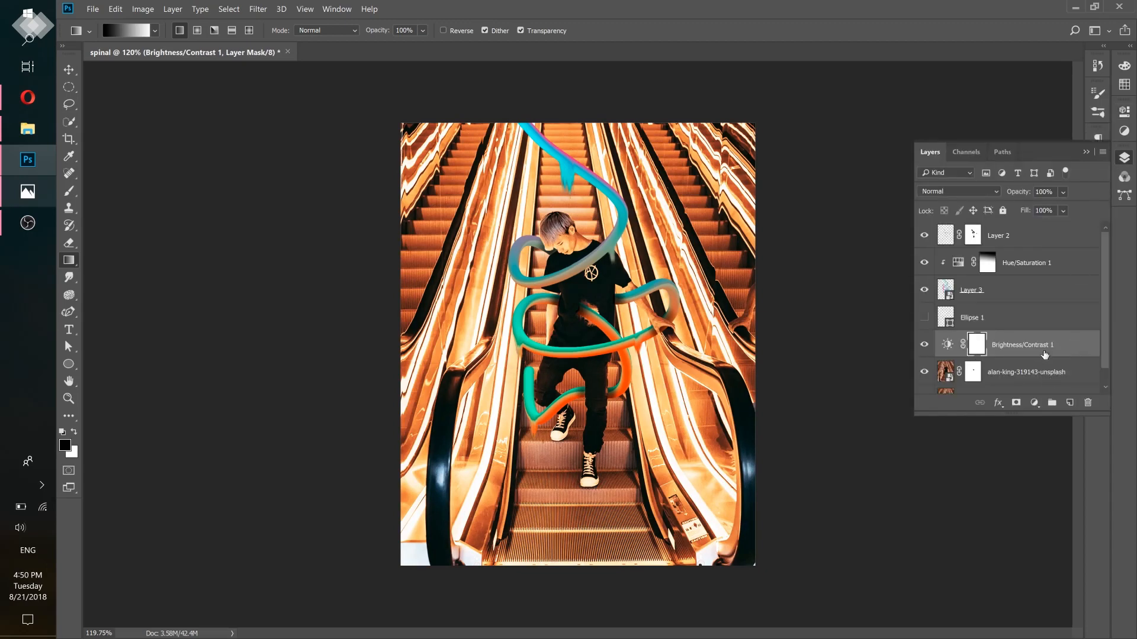
left_click_drag(1038, 352, 1022, 231)
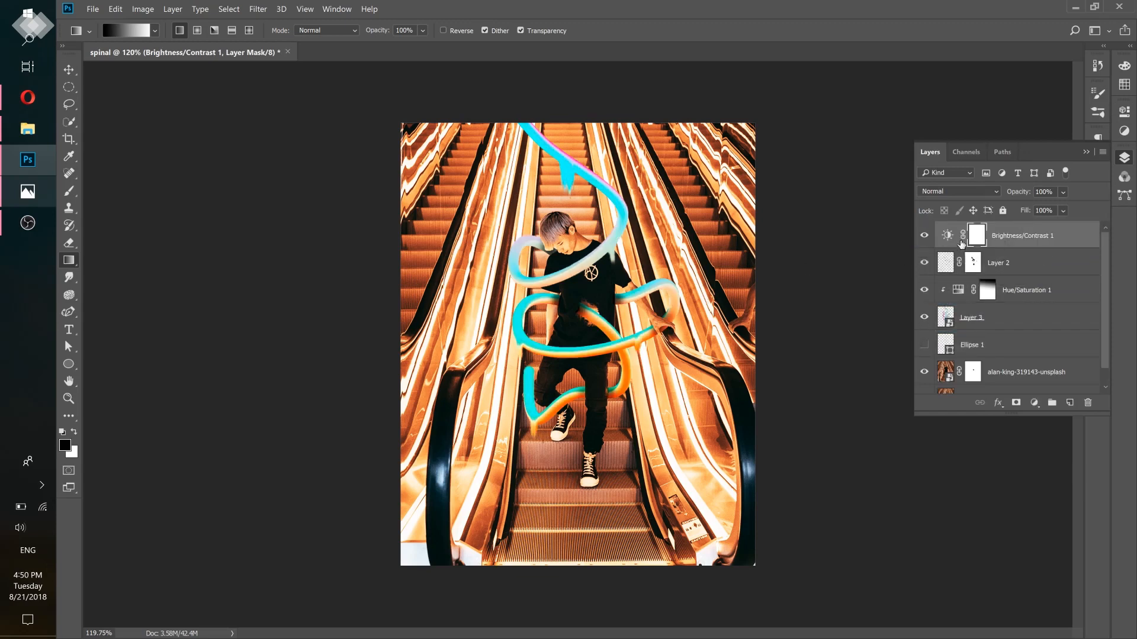
double_click(949, 238)
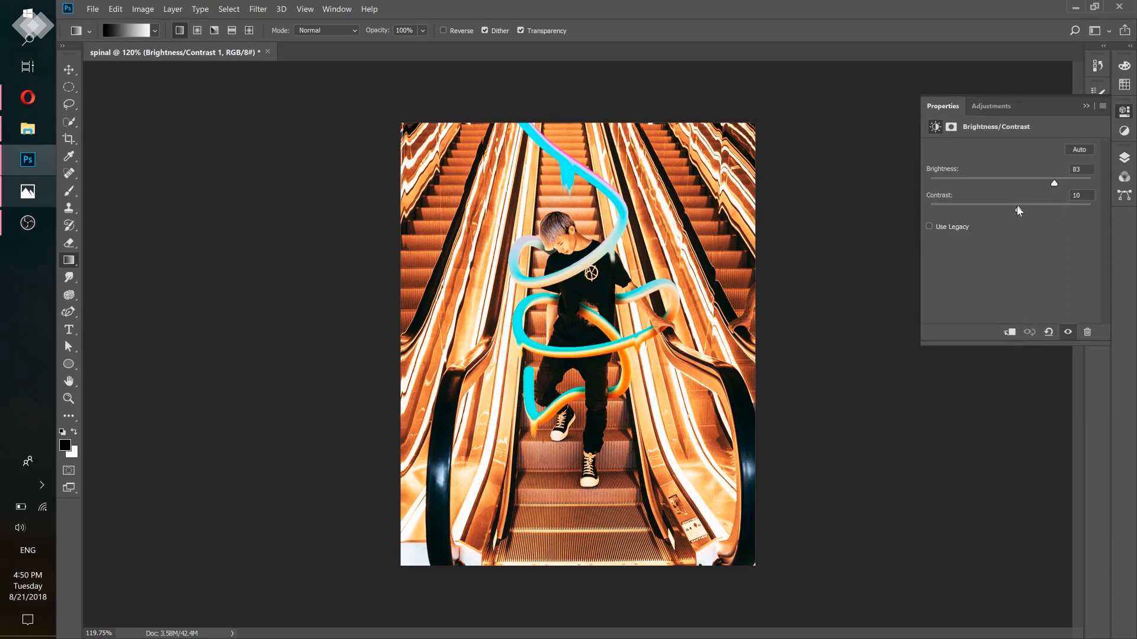
left_click_drag(1019, 210, 1040, 188)
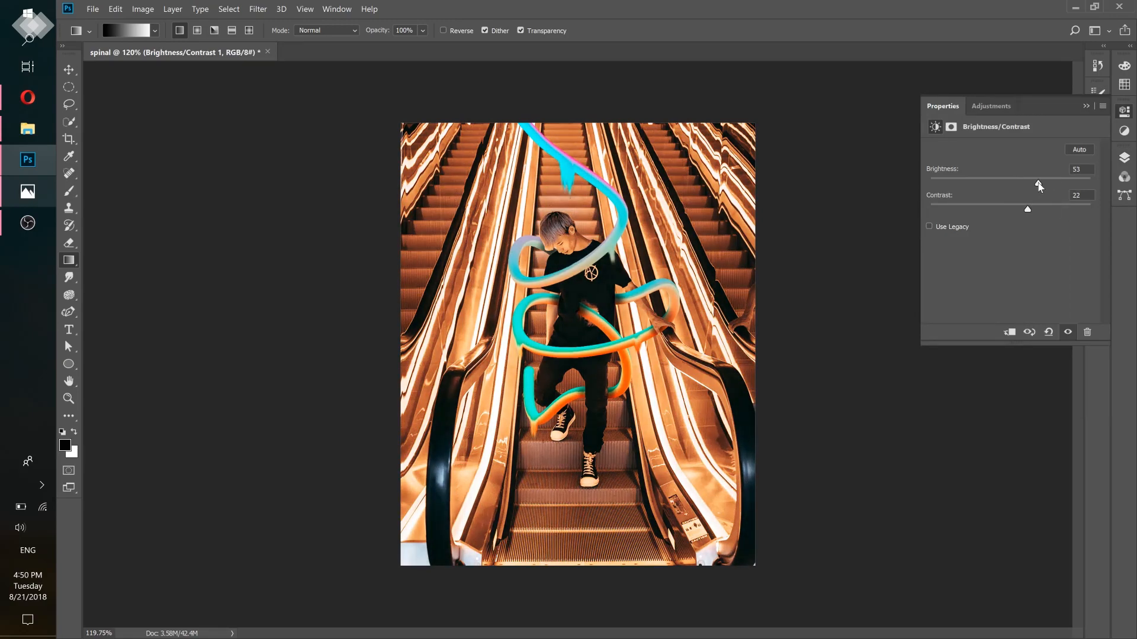
left_click(1125, 158)
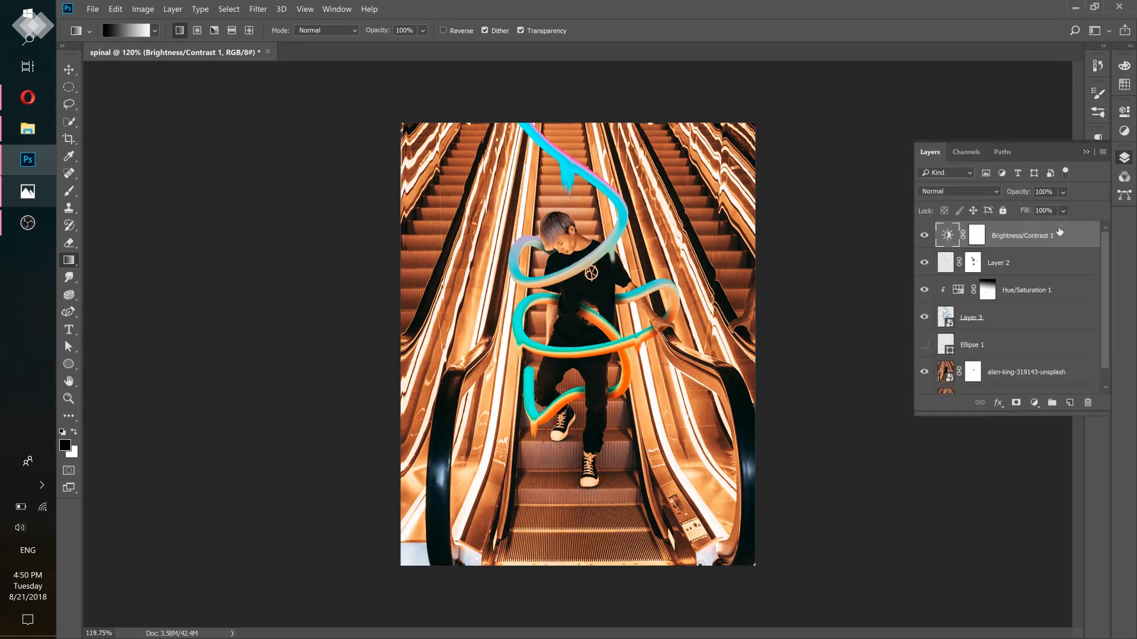
Set the hue of the ribbon's Hue/Saturation 1 adjustment to +39
double_click(956, 290)
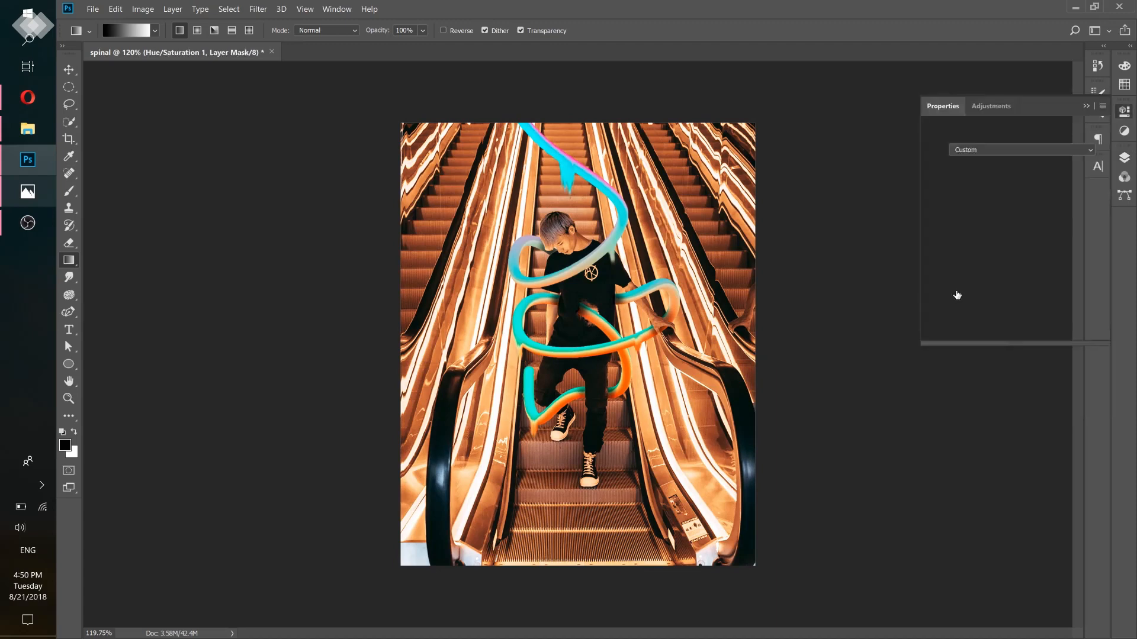
left_click(1127, 160)
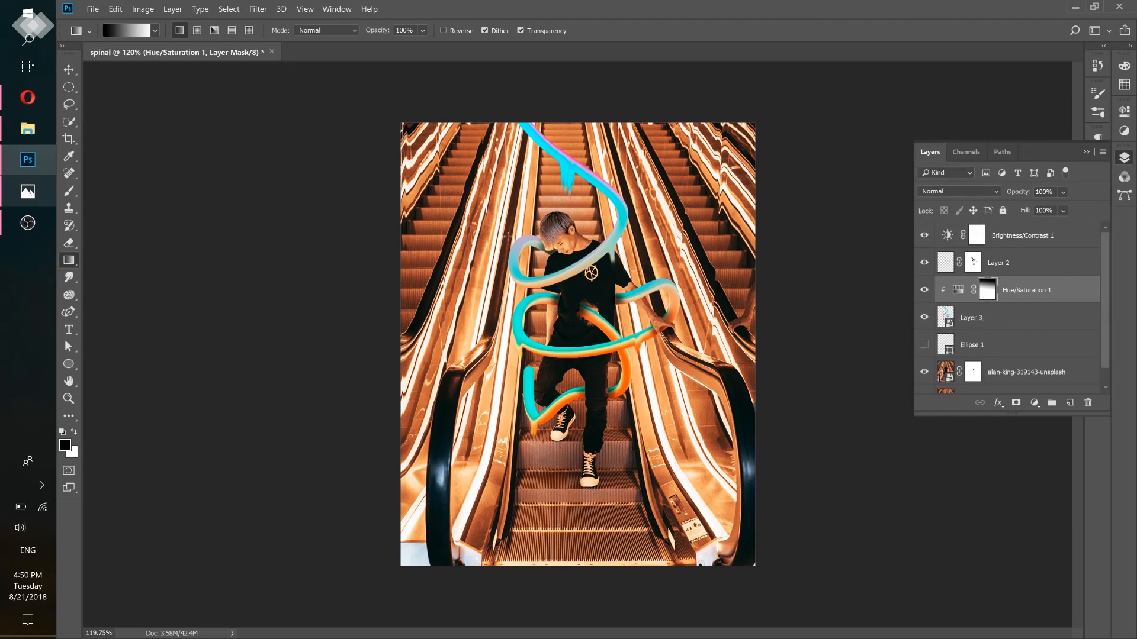
double_click(958, 290)
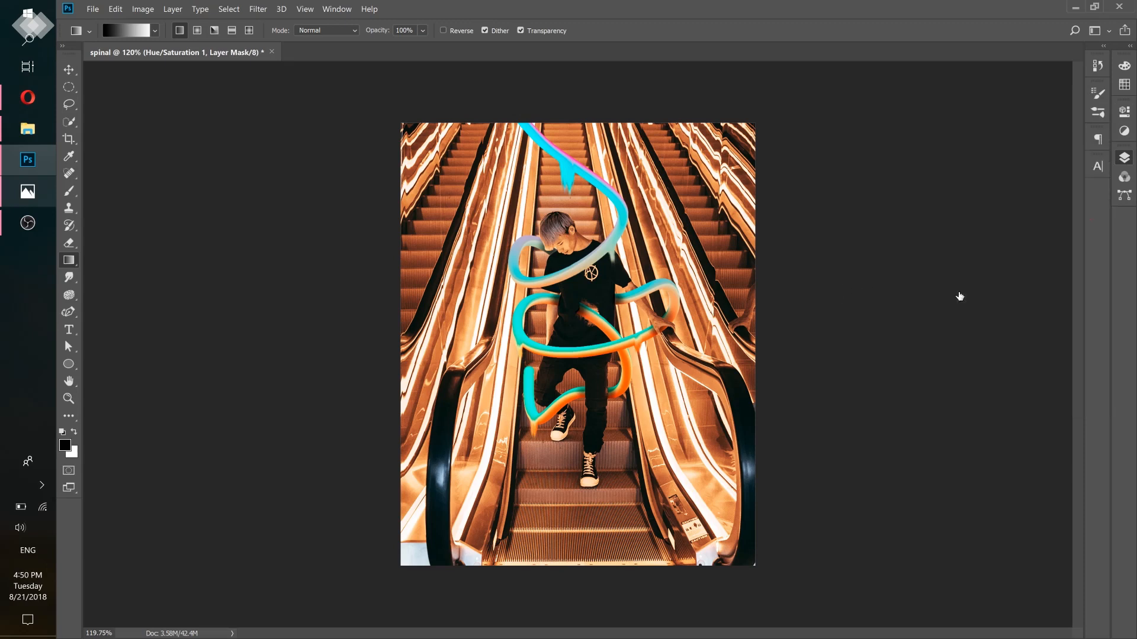
mouse_move(1038, 198)
left_mouse_down()
mouse_move(1054, 196)
mouse_move(1041, 198)
left_mouse_up()
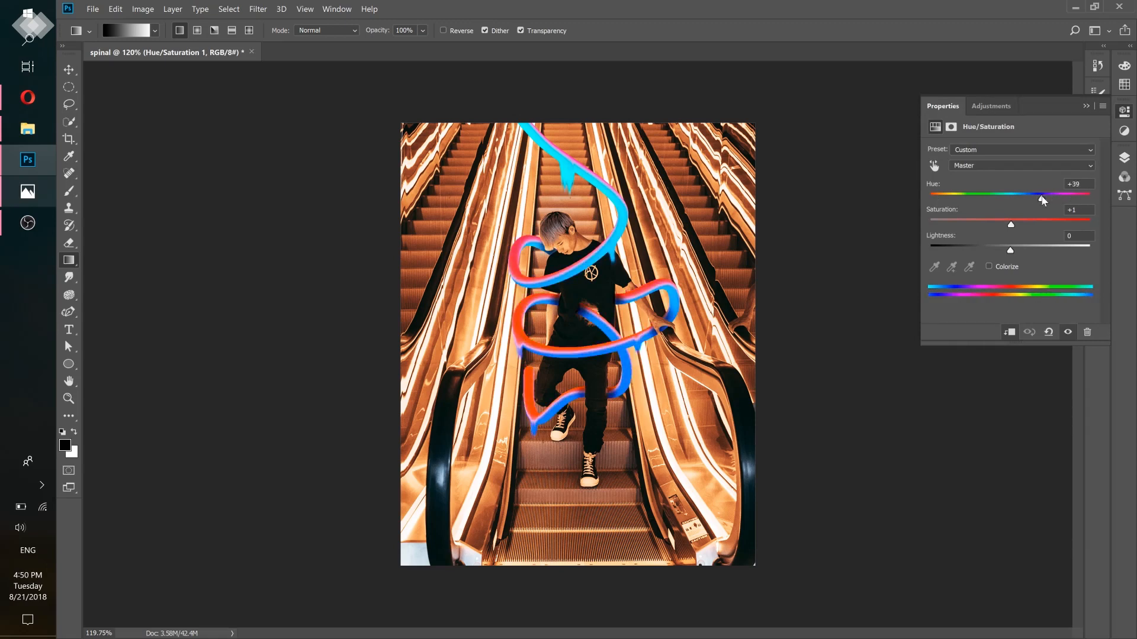
Add a Hue/Saturation adjustment directly above the alan-king-319143-unsplash layer with saturation +16
left_click(1128, 159)
scroll(1027, 349, "down", 1)
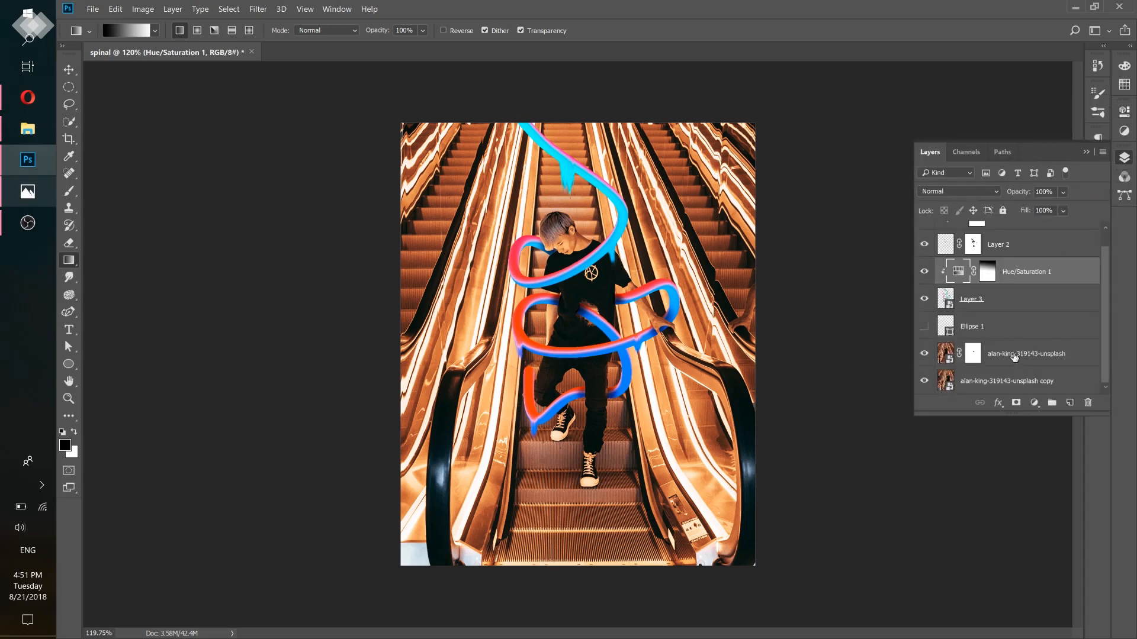
left_click(1014, 355)
left_click(1035, 403)
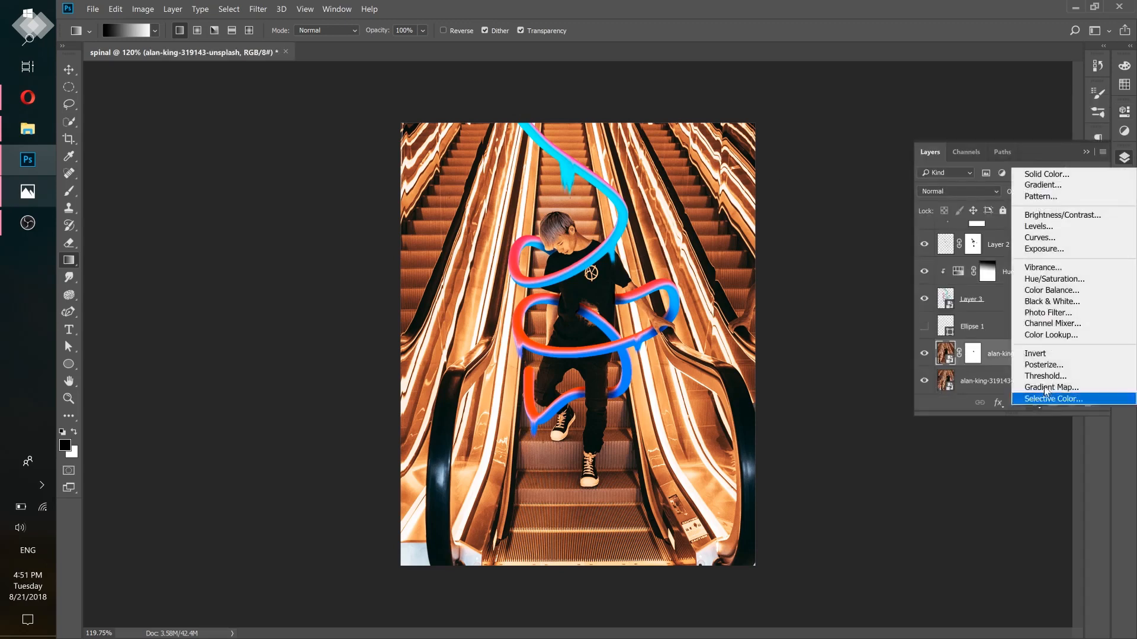
left_click(1051, 279)
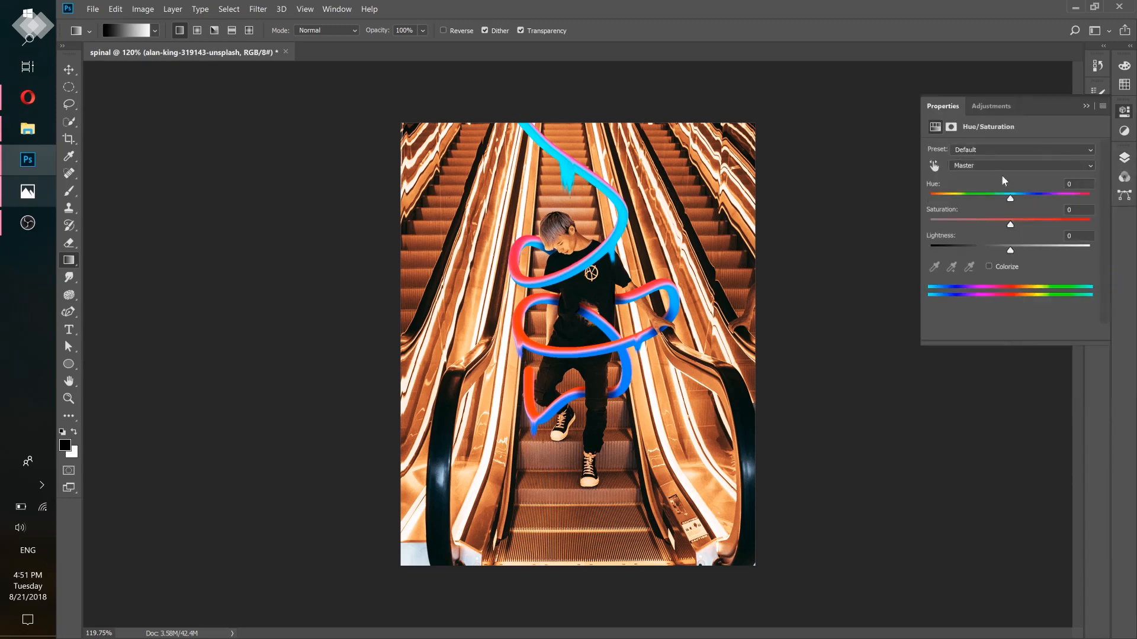
mouse_move(1010, 198)
left_mouse_down()
mouse_move(1001, 200)
mouse_move(1036, 223)
mouse_move(1010, 199)
left_mouse_up()
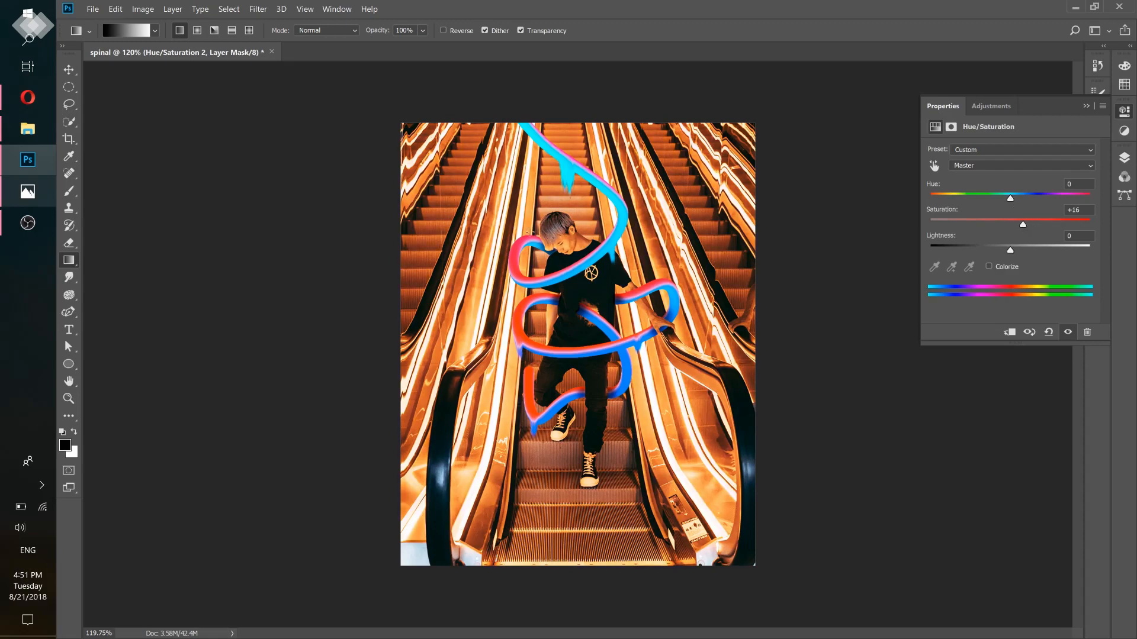
Try a hue of -45 on Hue/Saturation 1, check the reference picture in Photos, and shift the lower ribbon back to red and blue
left_click(1126, 157)
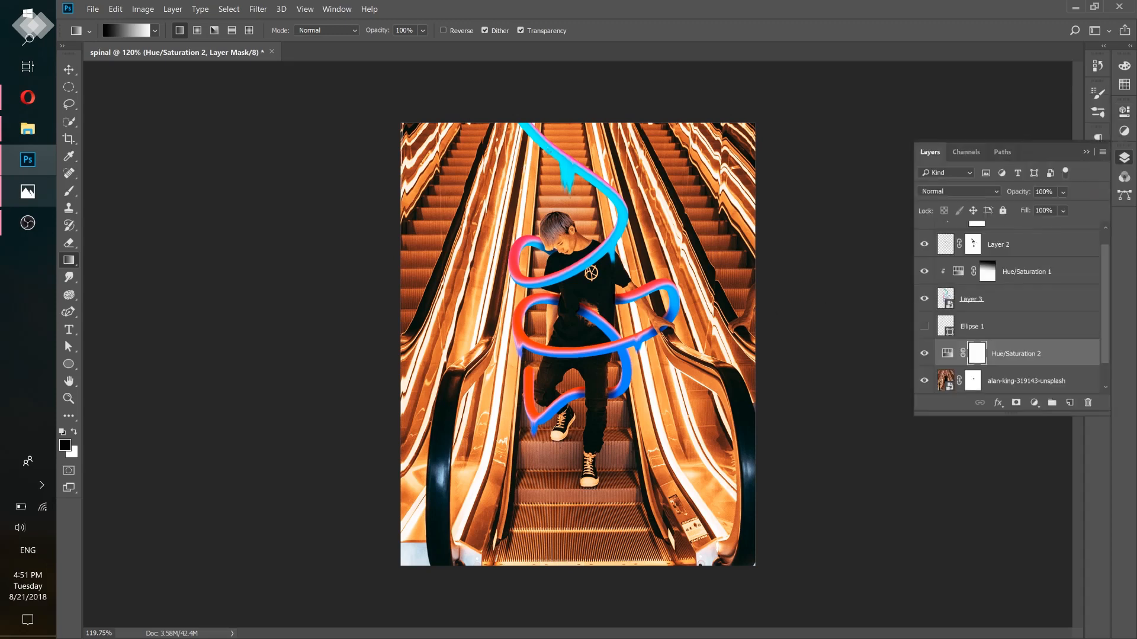
double_click(958, 271)
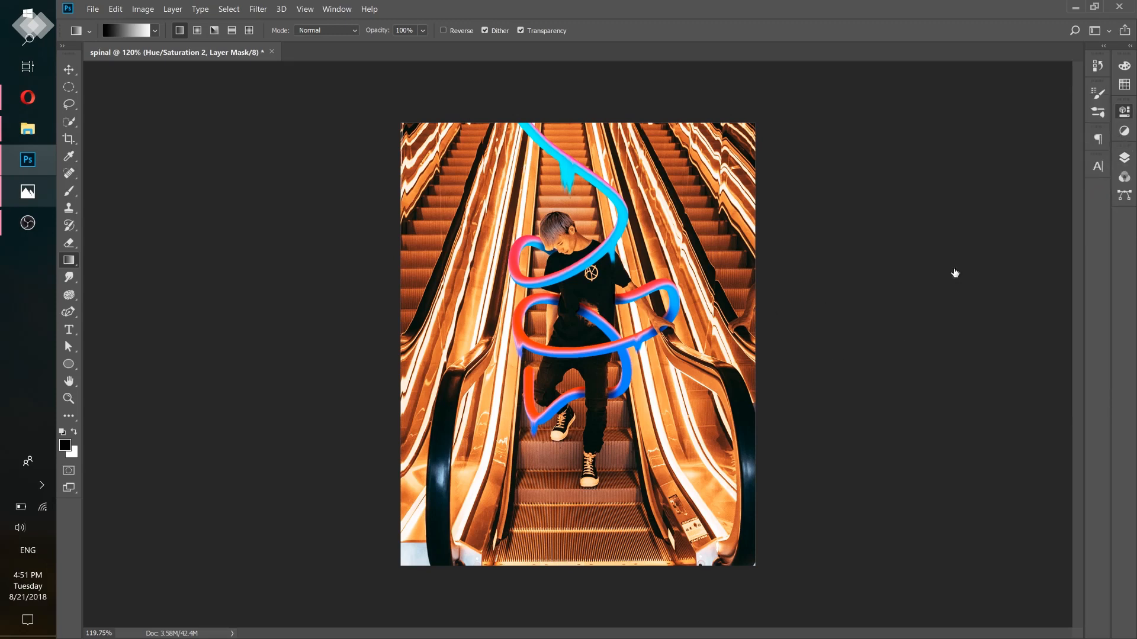
left_click_drag(1001, 199, 975, 198)
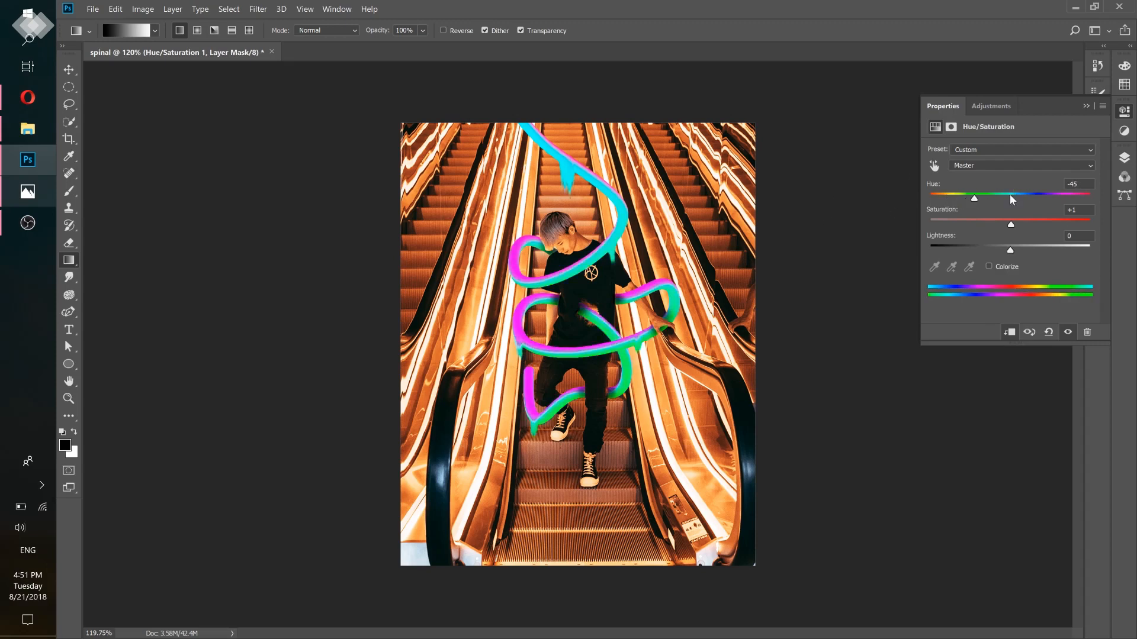
left_click(29, 194)
mouse_move(960, 202)
left_mouse_down()
mouse_move(950, 201)
mouse_move(1034, 201)
left_mouse_up()
left_click(1125, 158)
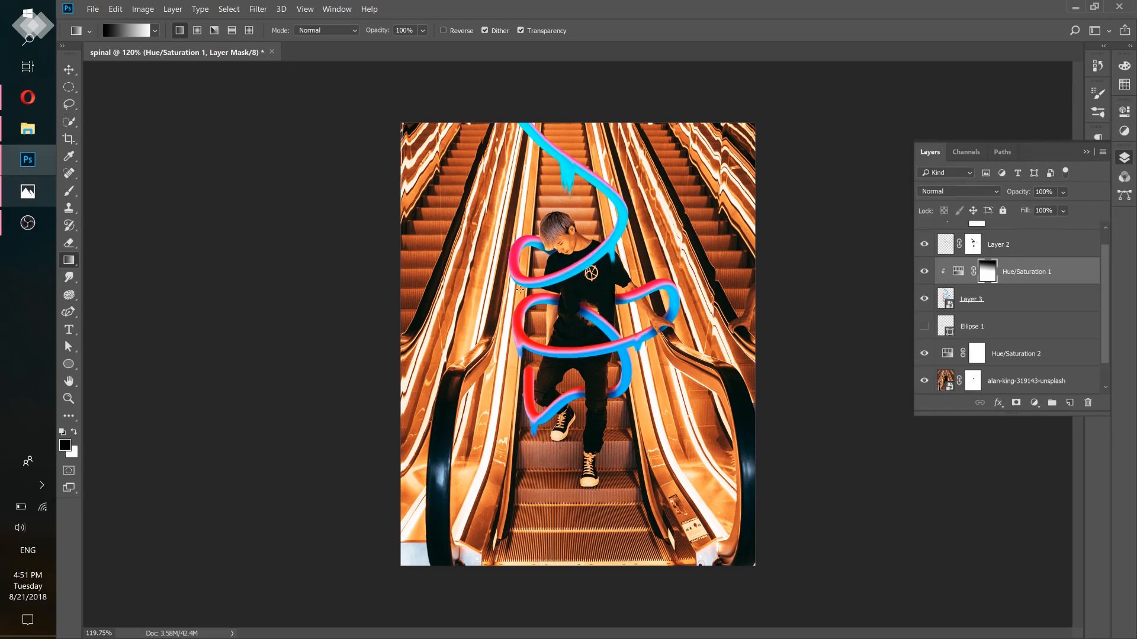
Delete the mask of Hue/Saturation 1, try a hue of +113, and set its saturation to +83 and hue to -172
left_click_drag(987, 272, 1088, 402)
left_click(594, 262)
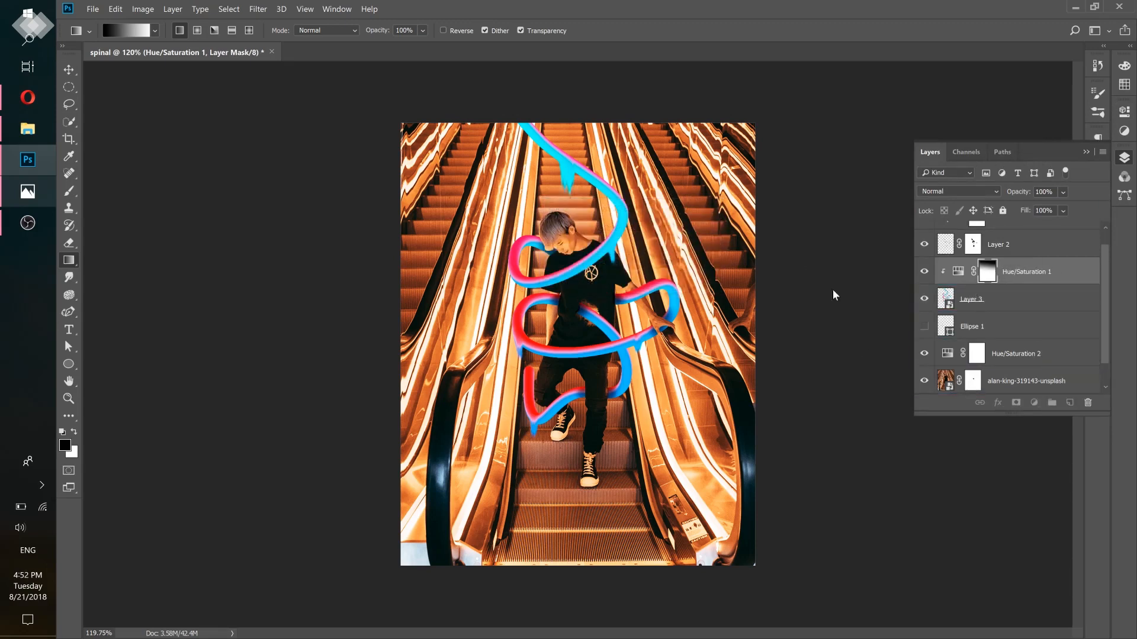
double_click(957, 272)
mouse_move(1032, 198)
left_mouse_down()
mouse_move(967, 197)
mouse_move(1083, 198)
mouse_move(1068, 196)
mouse_move(1076, 224)
left_mouse_up()
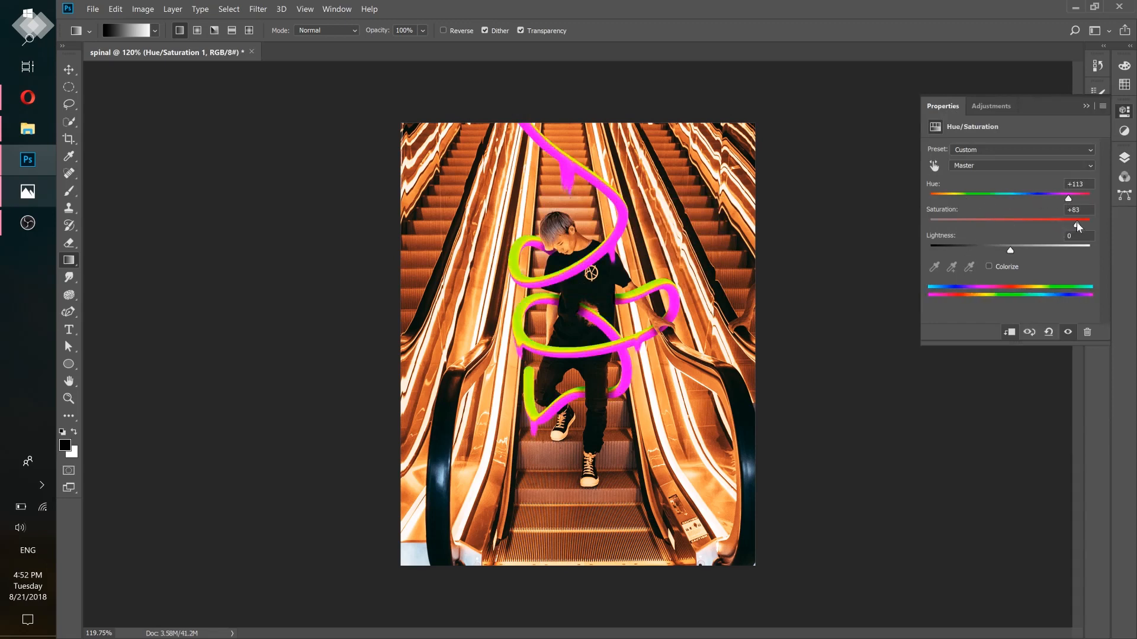
left_click_drag(1048, 195, 934, 198)
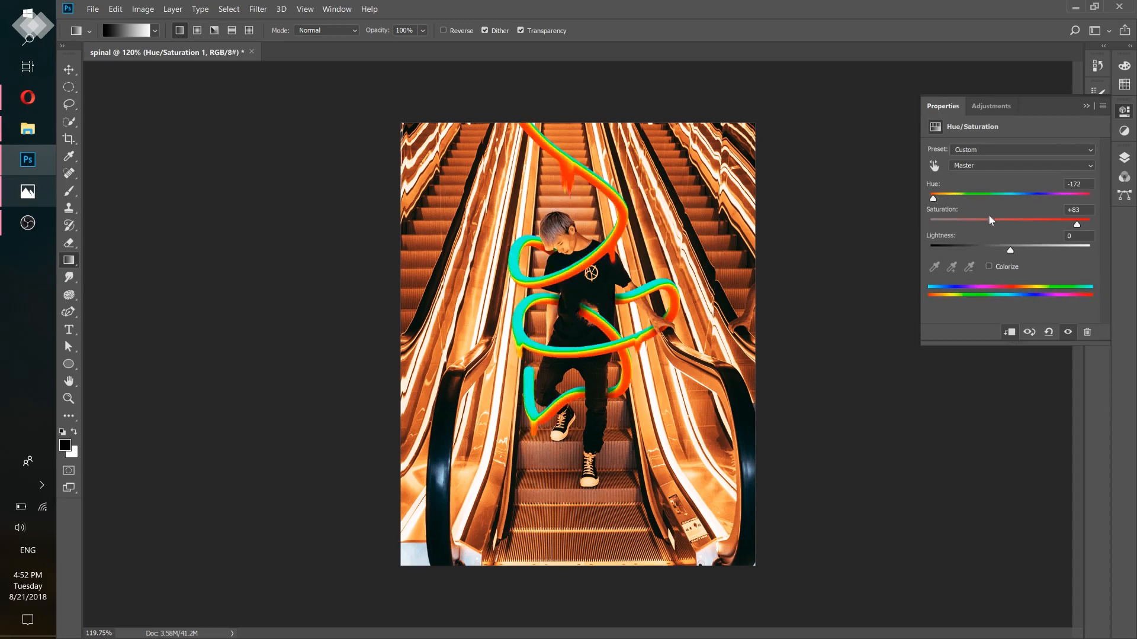
left_click(1124, 156)
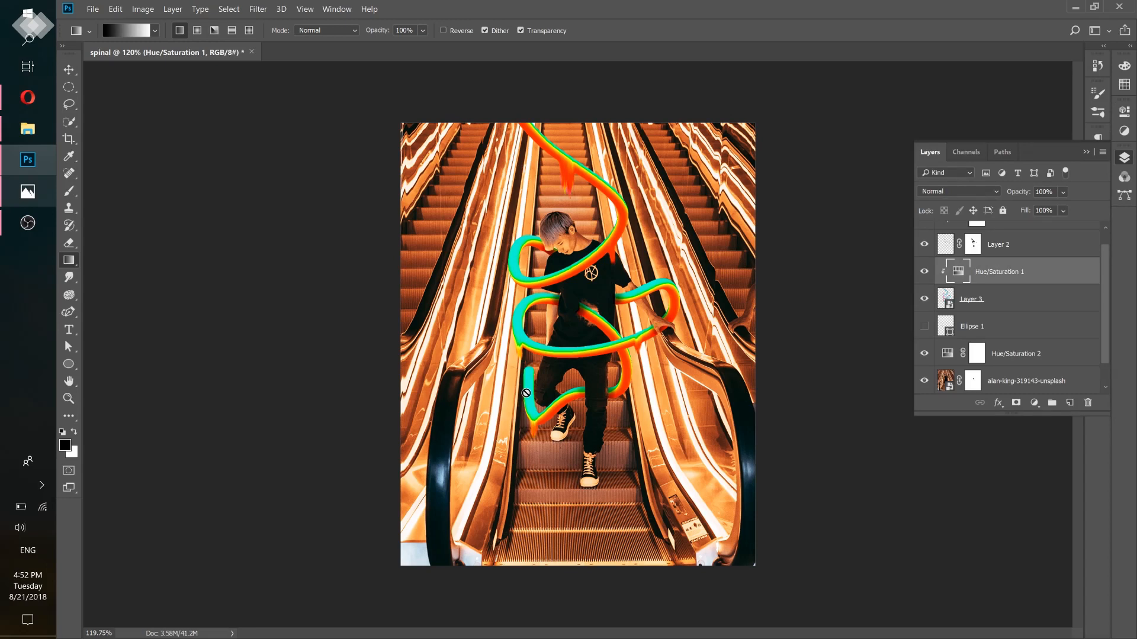
Switch to the Opera browser and open the freds_gallery profile on Instagram in a new tab
left_click(26, 99)
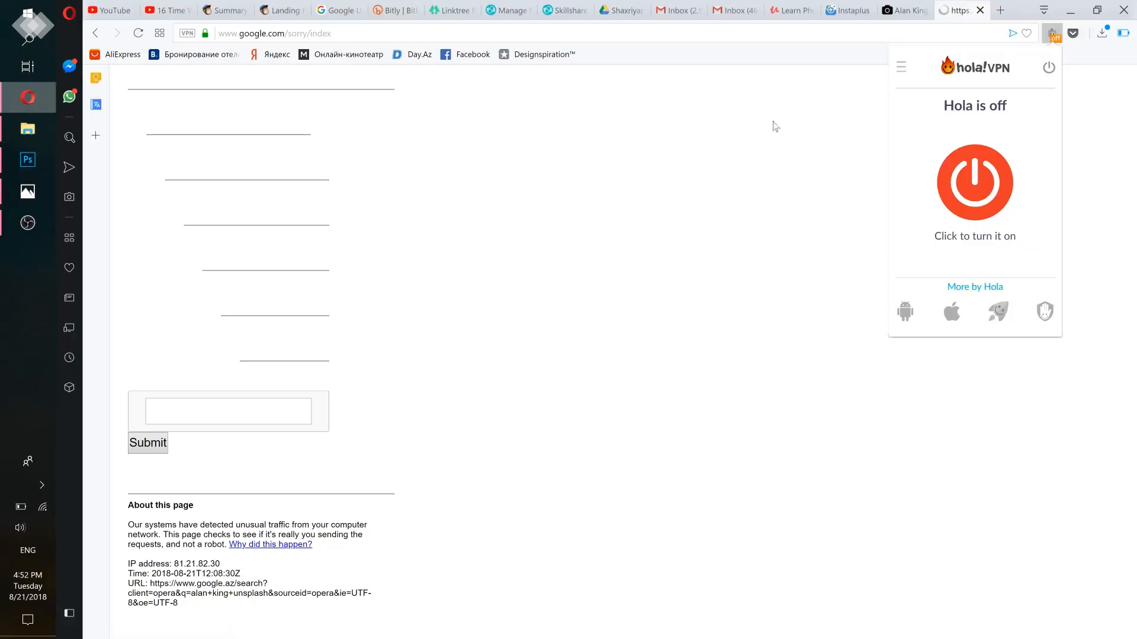
left_click(1000, 10)
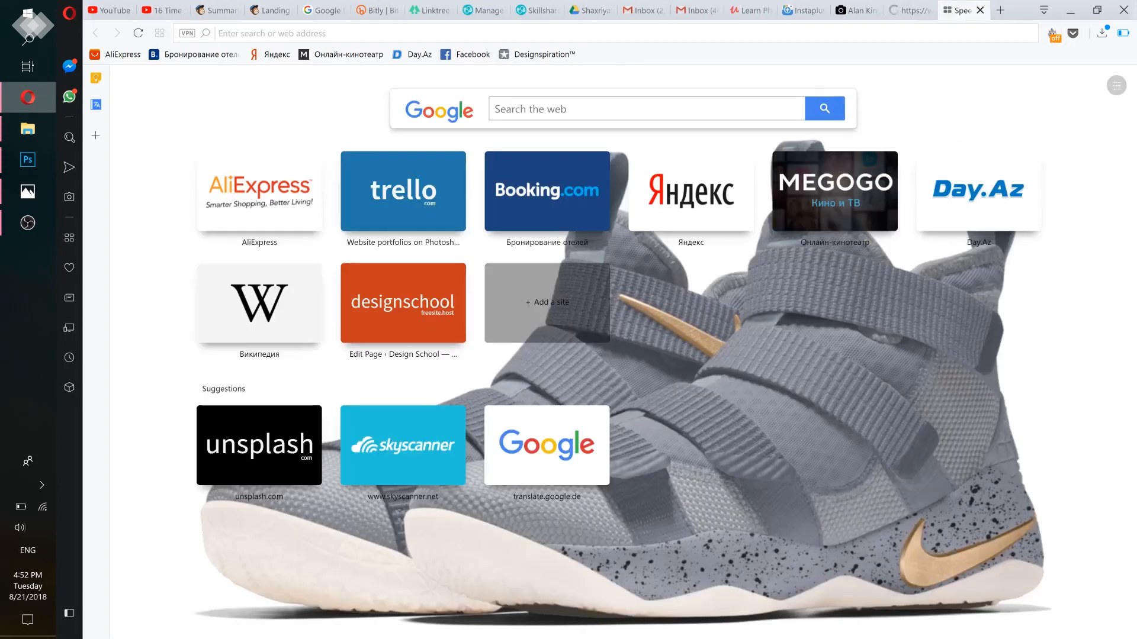
type("instagram")
key("Return")
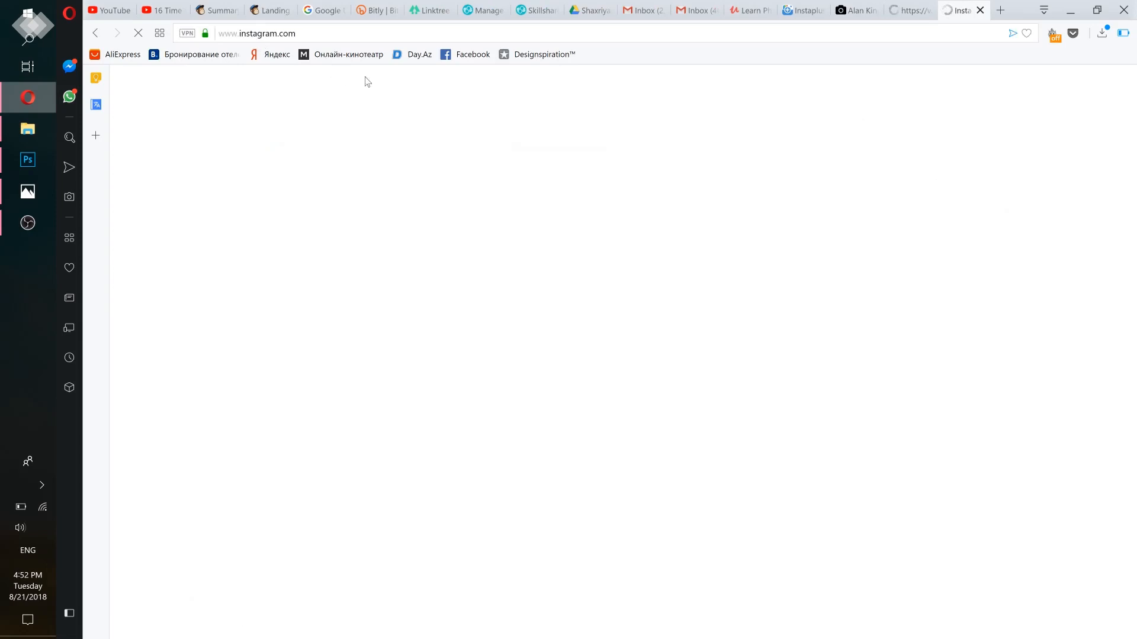
left_click(619, 94)
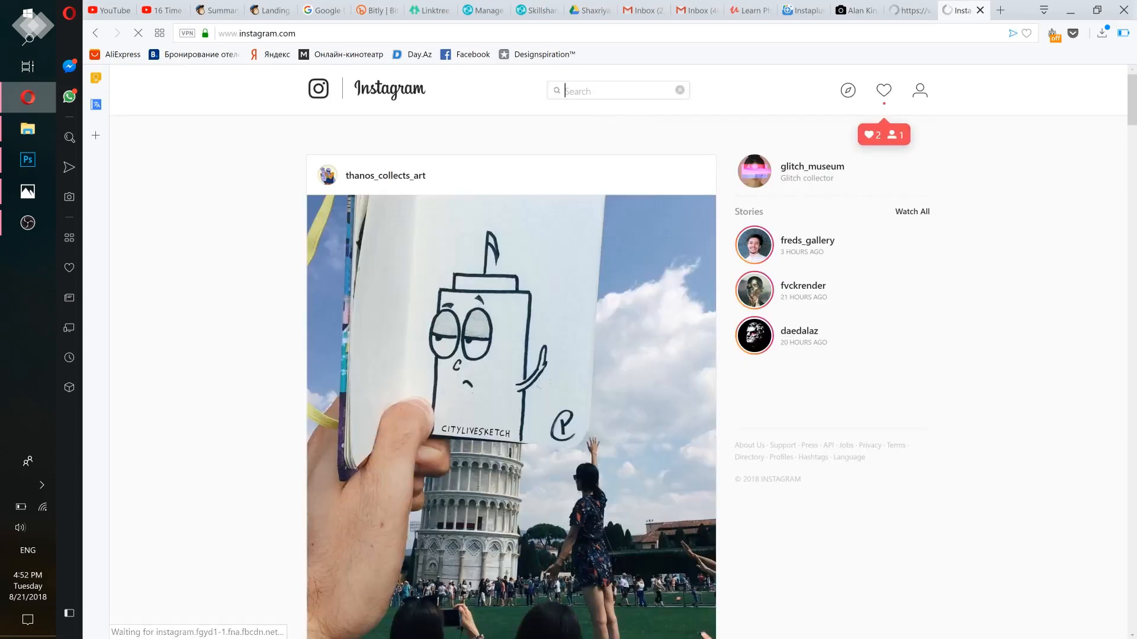
type("freds")
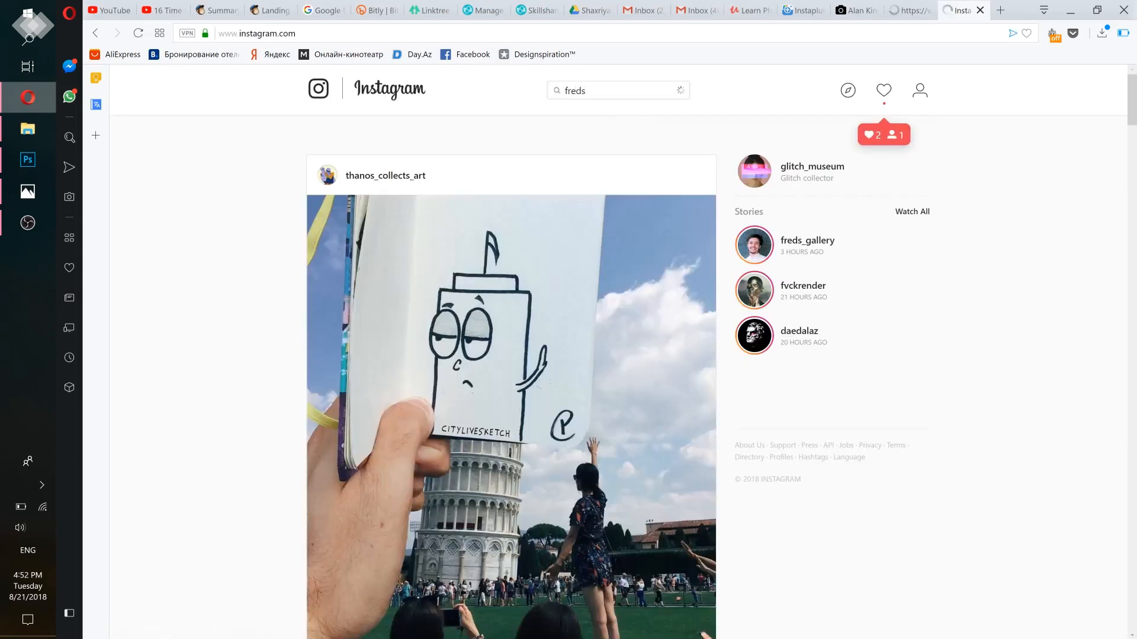
left_click(609, 142)
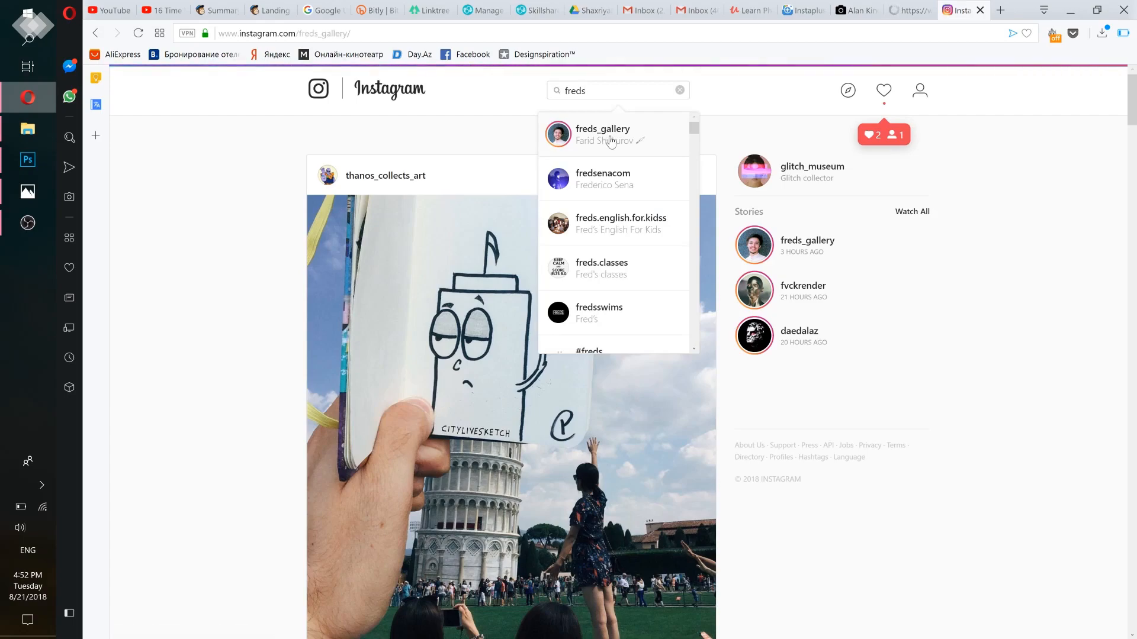
Browse the profile's posts, view the one of the leaping dancer wrapped in a purple and yellow ribbon, and close it
scroll(663, 288, "down", 4)
scroll(662, 288, "down", 15)
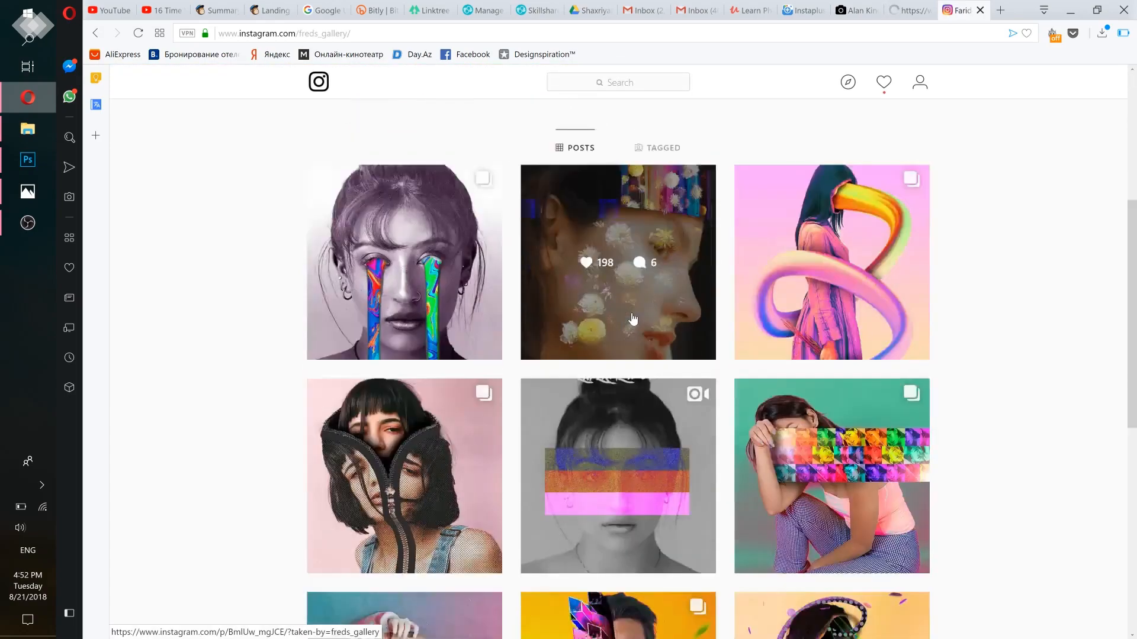
scroll(632, 316, "down", 4)
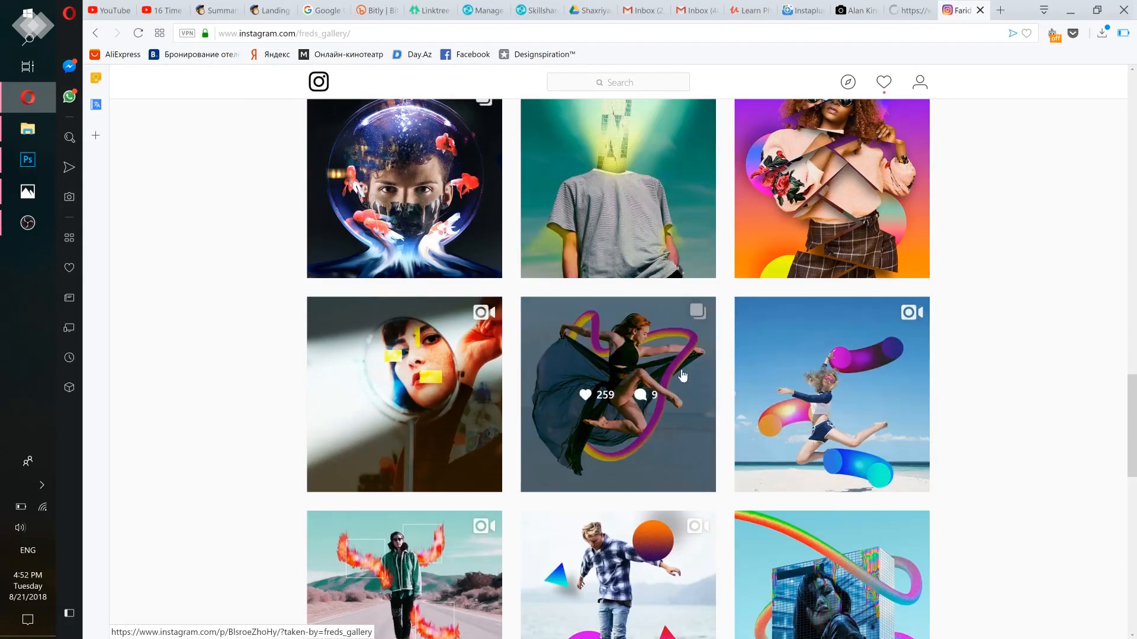
scroll(663, 378, "down", 1)
scroll(793, 337, "down", 2)
scroll(786, 350, "up", 2)
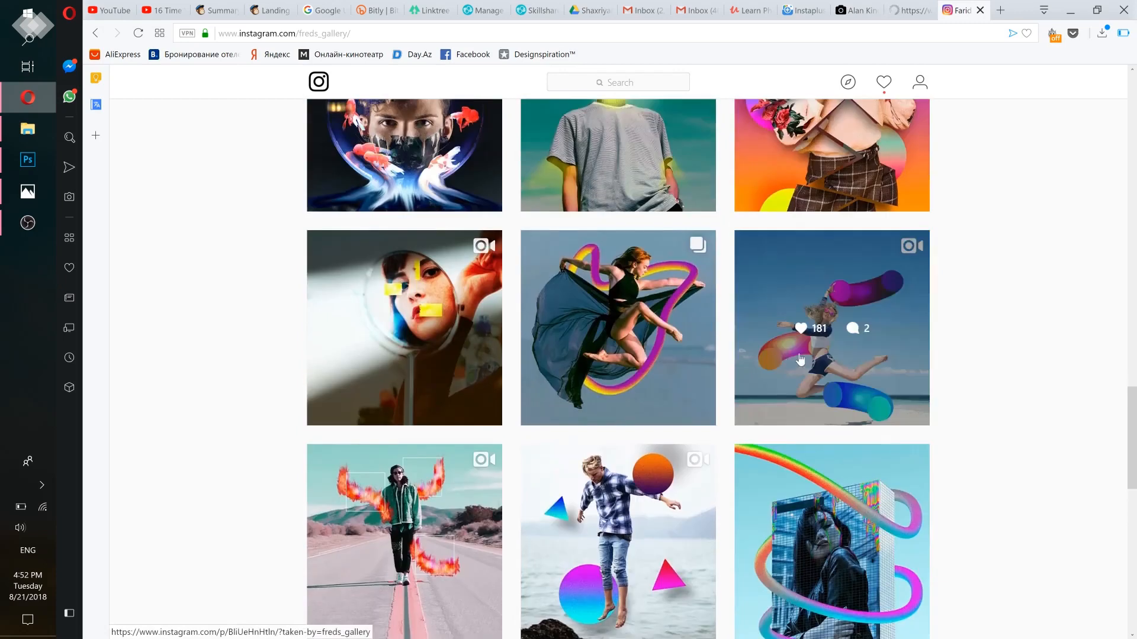
left_click(680, 395)
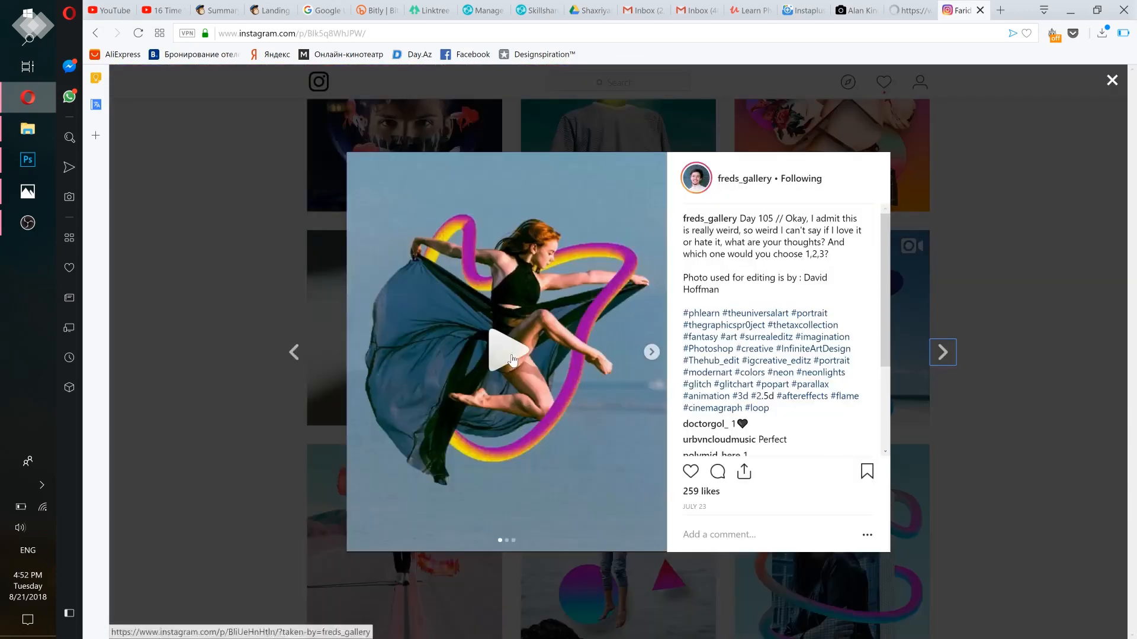
left_click(512, 358)
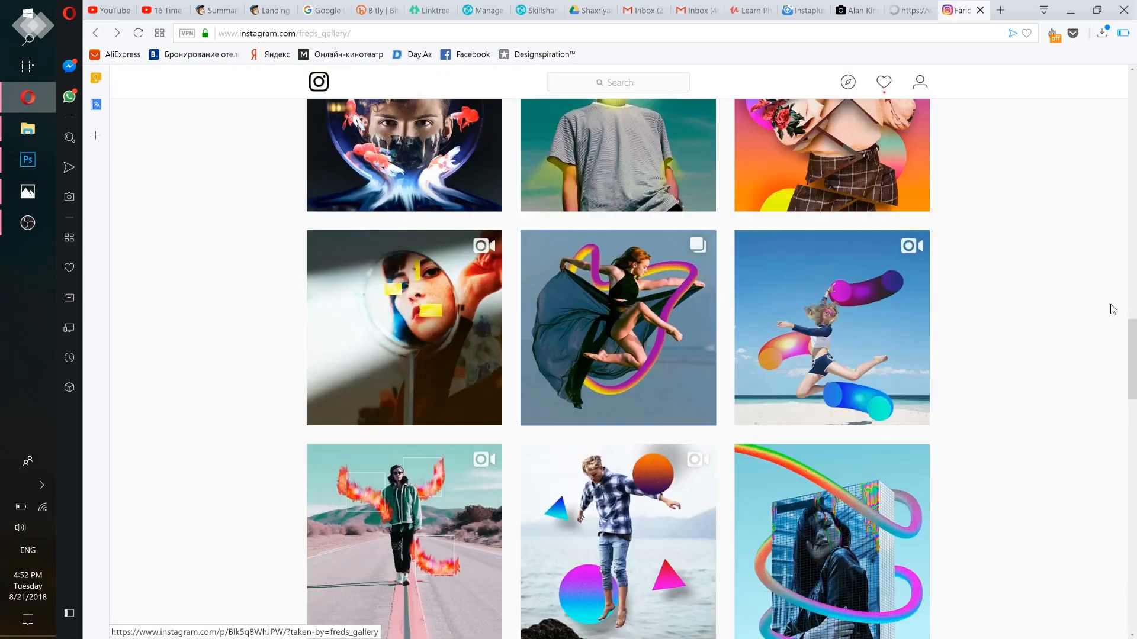
left_click(176, 218)
Look through the newer and older posts on the profile for similar artworks and return to the composite in Photoshop
scroll(580, 290, "up", 10)
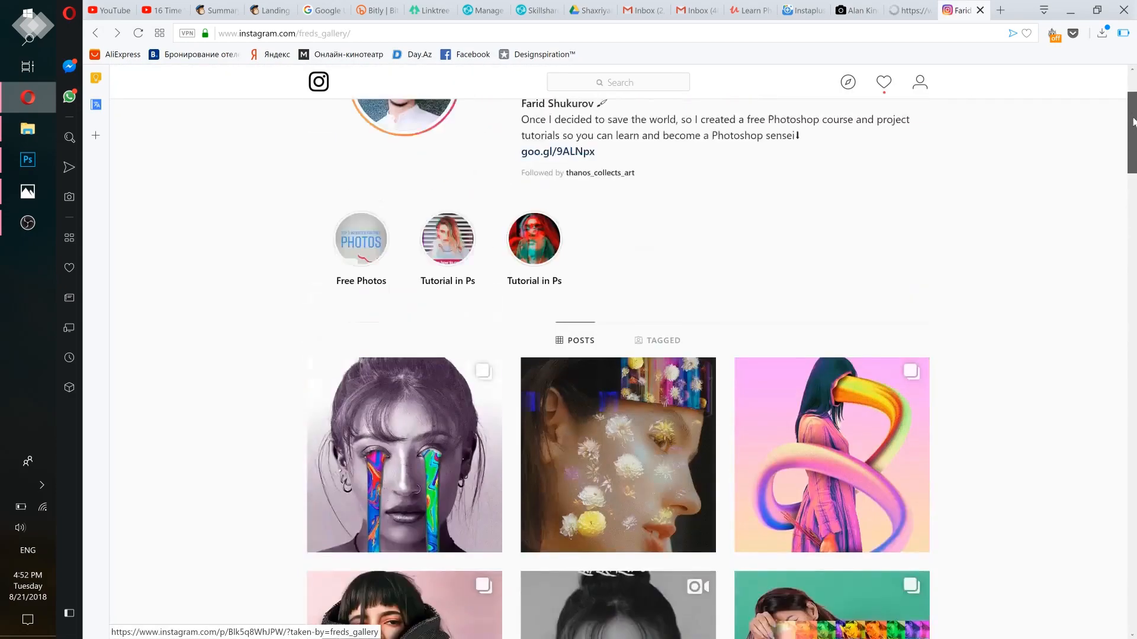
scroll(580, 290, "down", 15)
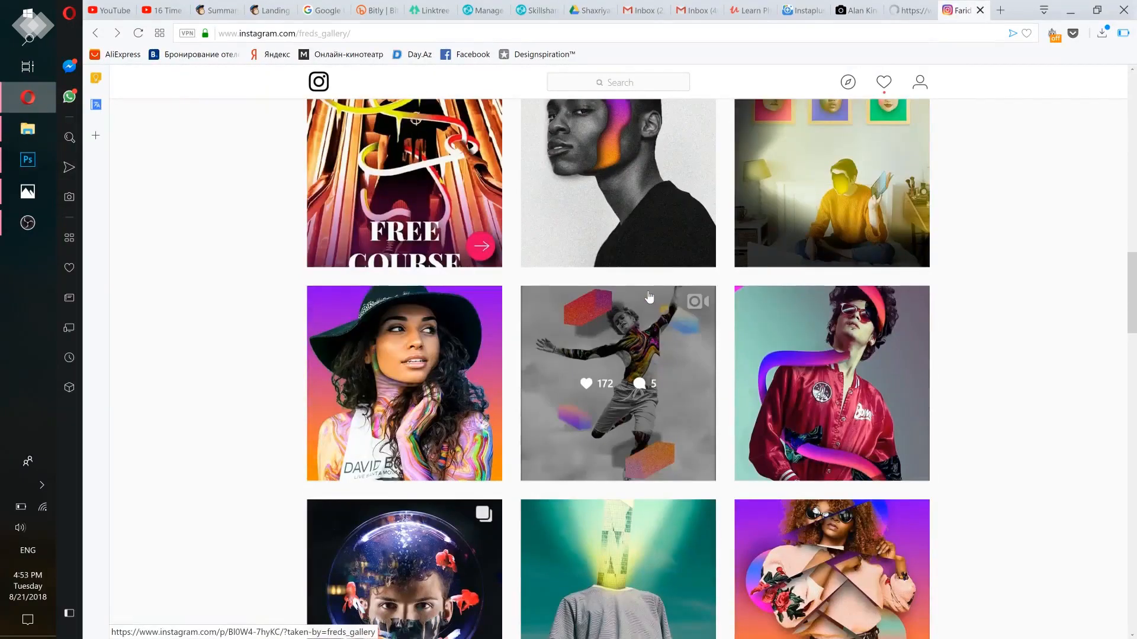
scroll(649, 297, "down", 10)
scroll(657, 299, "down", 20)
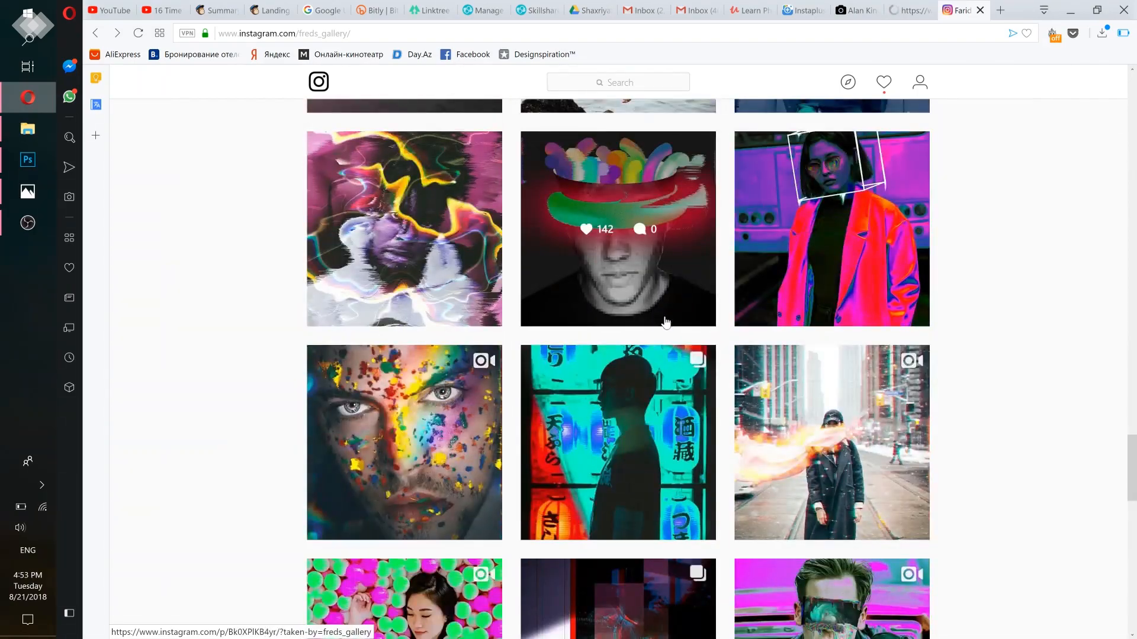
scroll(650, 312, "up", 5)
left_click(1073, 13)
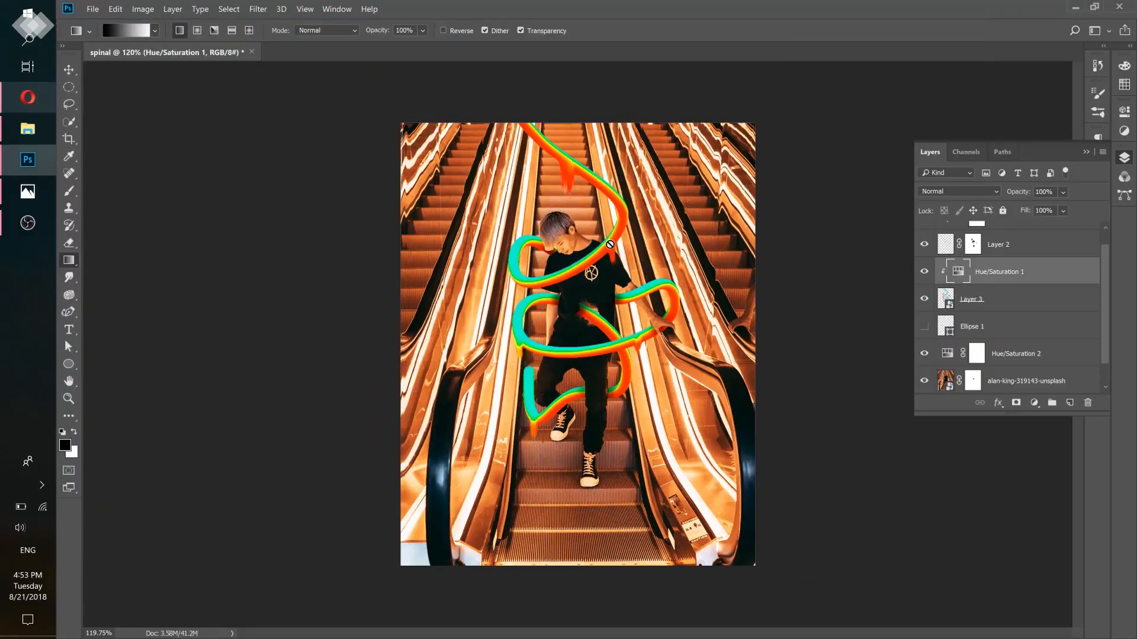